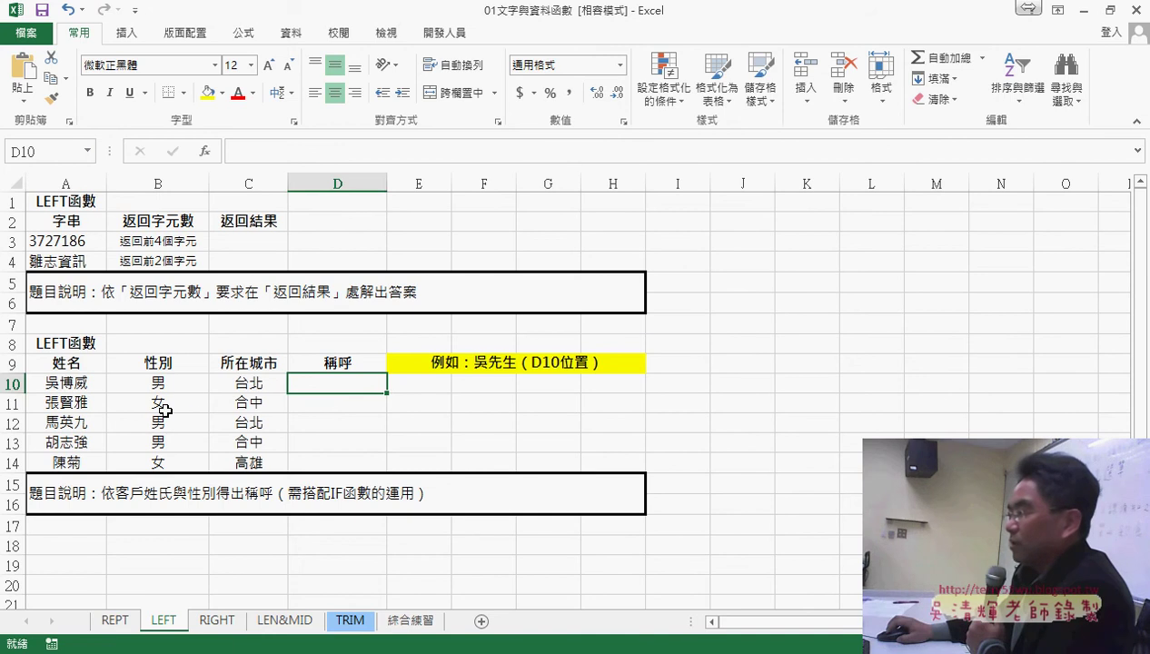
Step: In D10, insert the LEFT function from the Text category of the Insert Function dialog
click(256, 385)
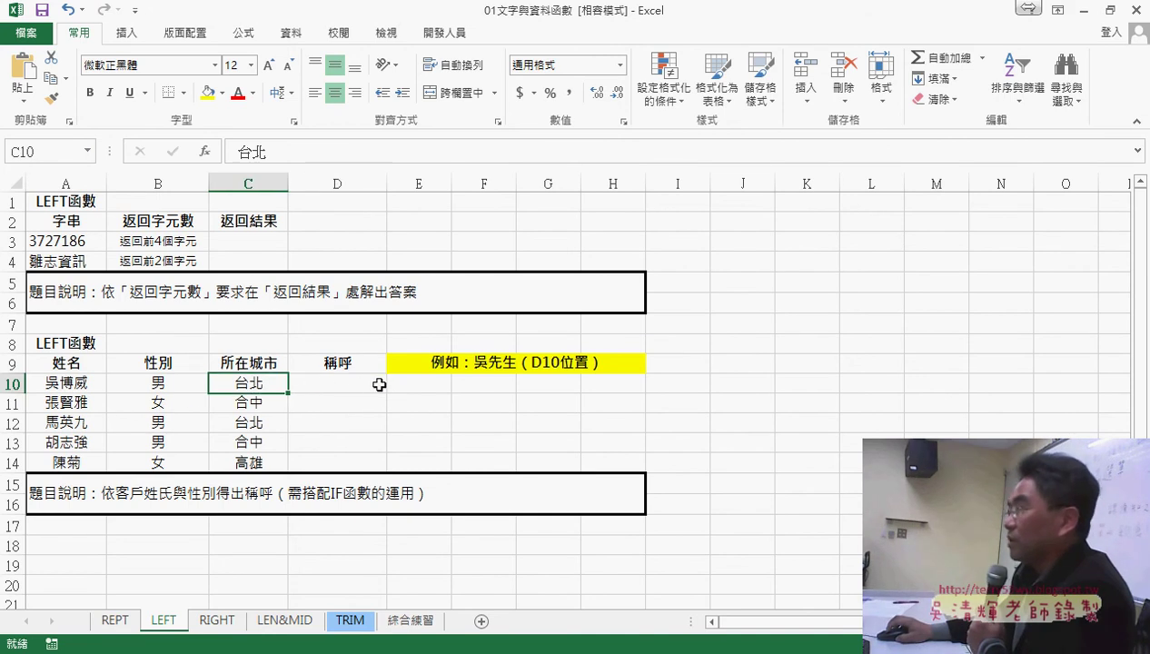
click(345, 381)
click(240, 381)
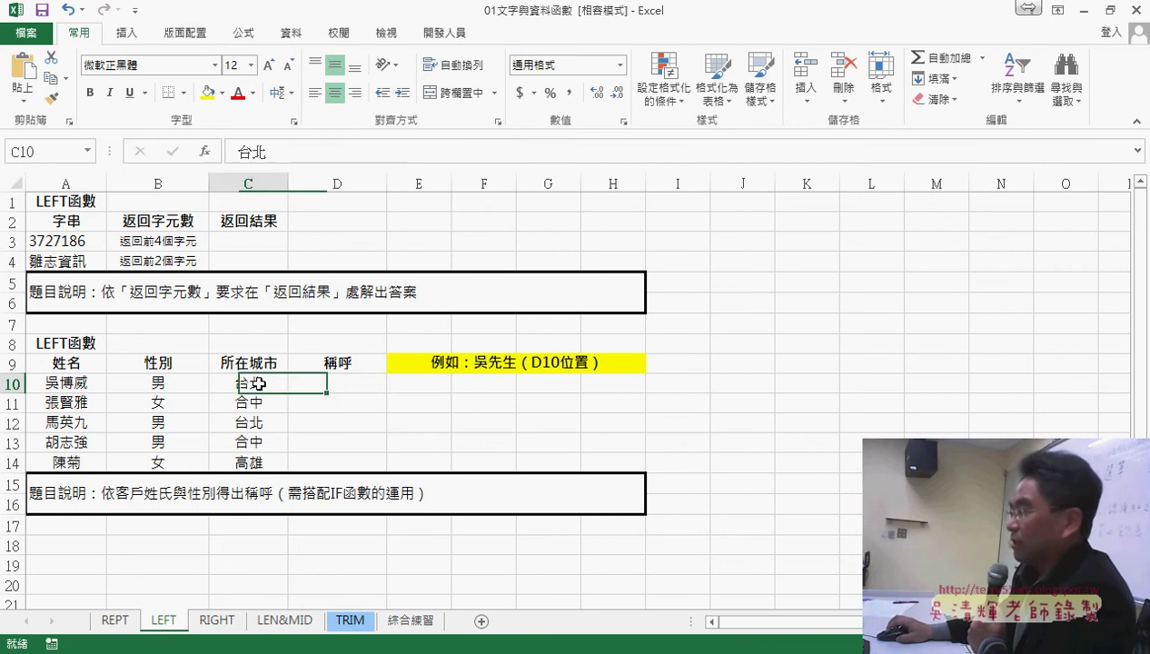
click(323, 383)
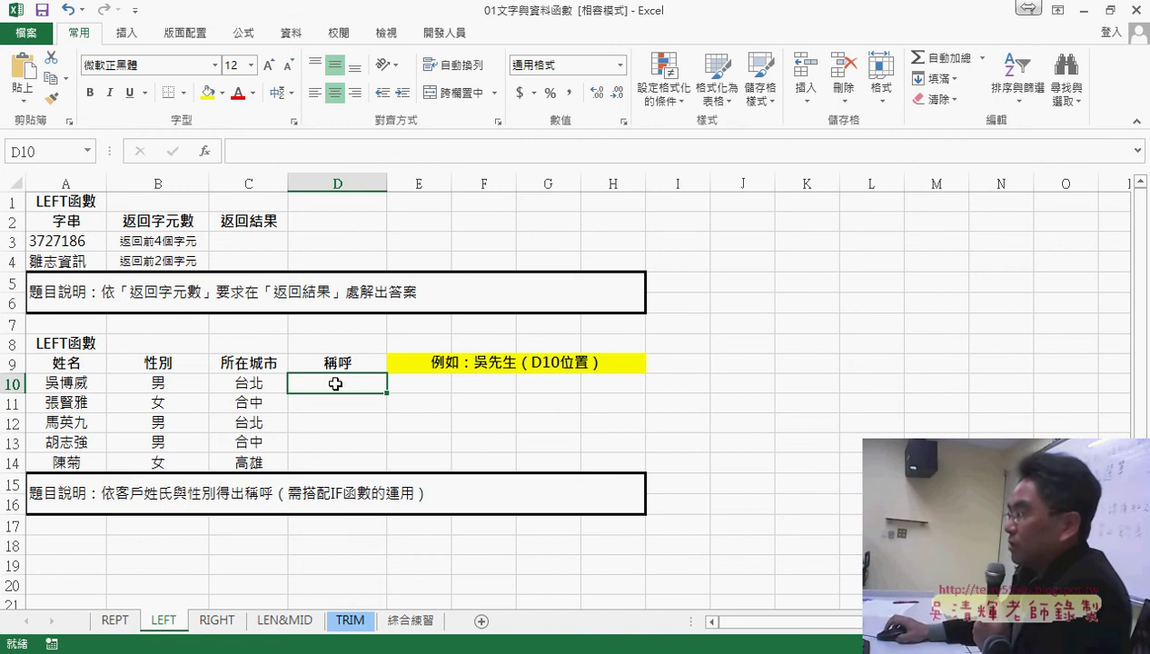
click(204, 153)
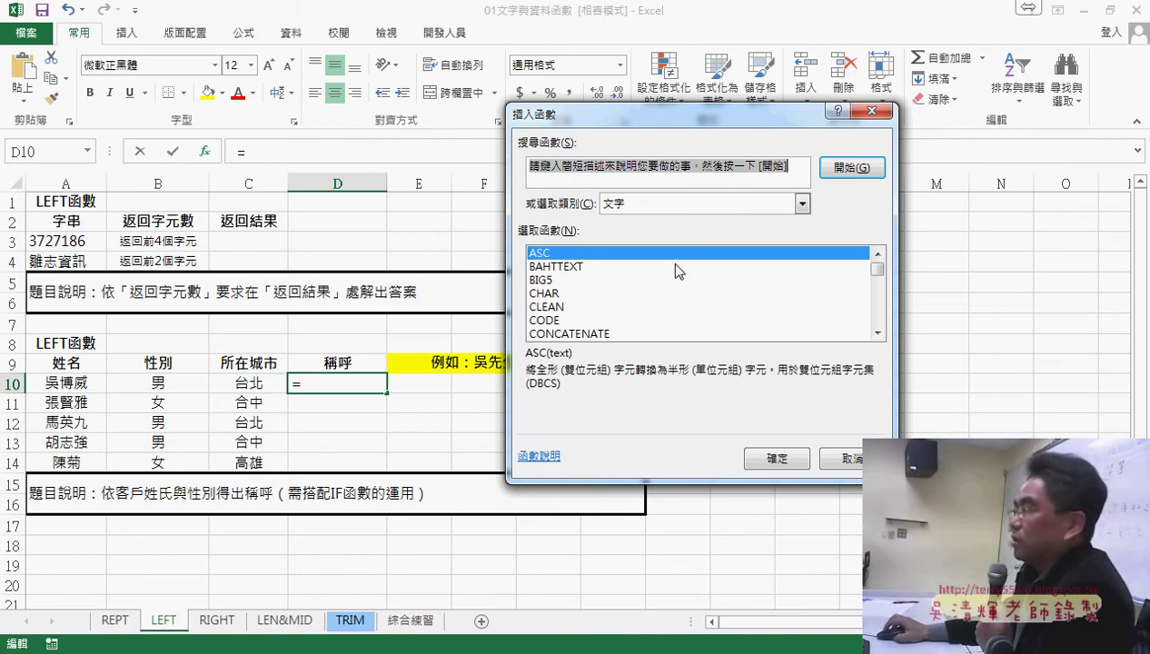
drag(880, 271, 882, 292)
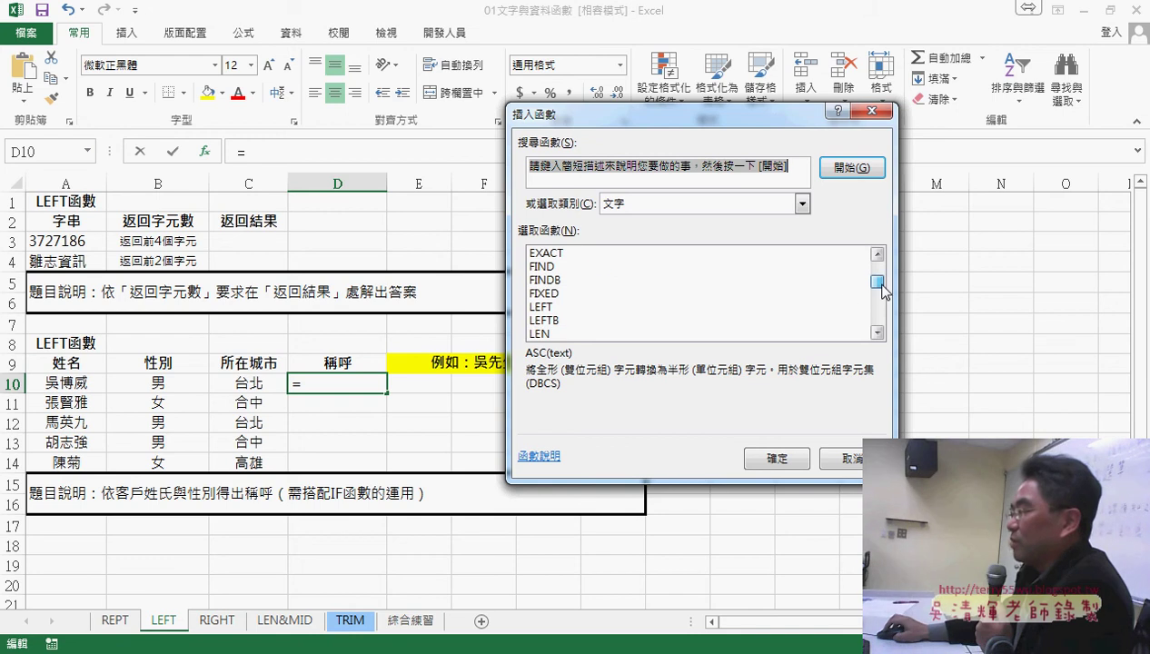
double_click(565, 306)
Step: Set LEFT's arguments to A10 and 1 so D10 shows the surname 吳
click(69, 387)
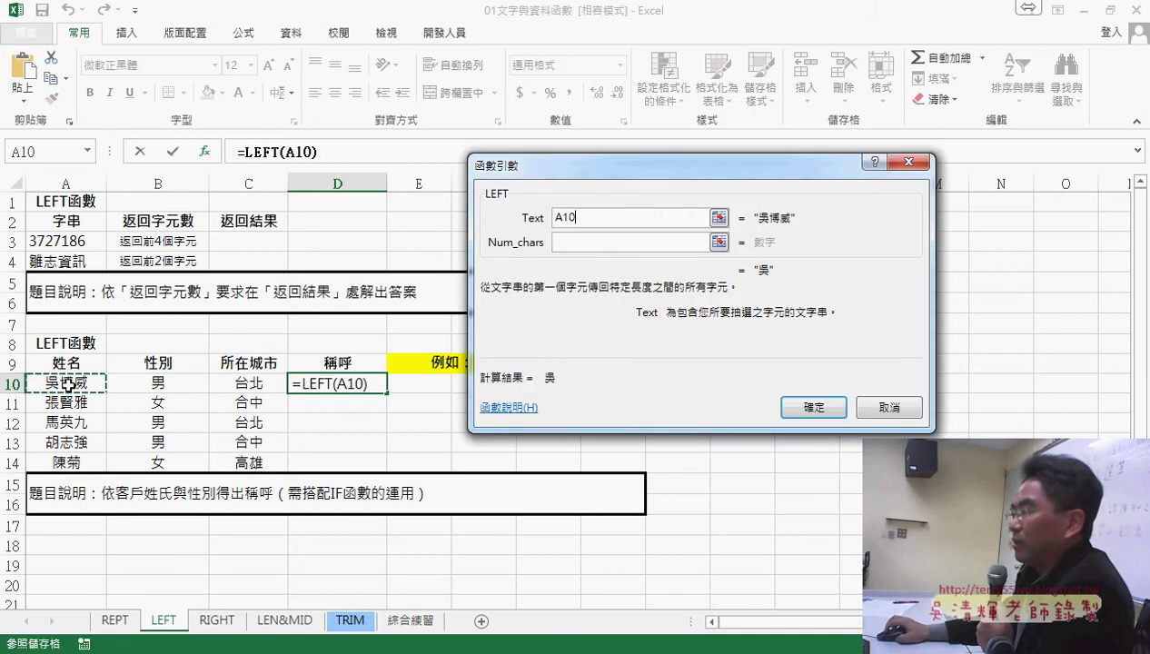
click(591, 241)
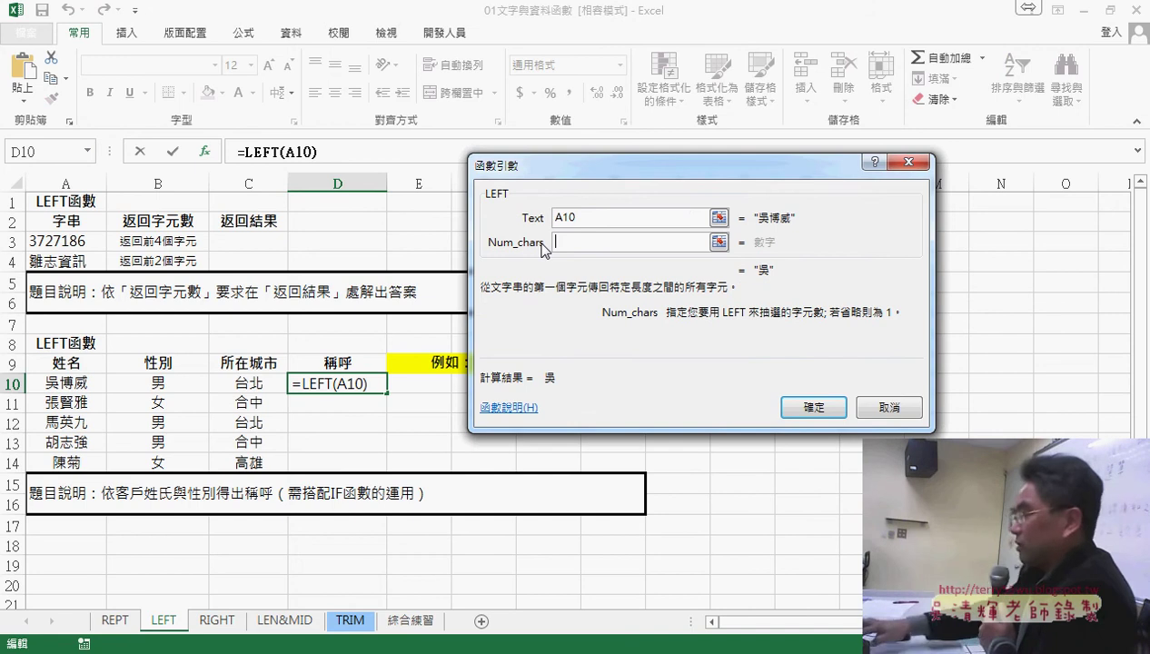
text(1)
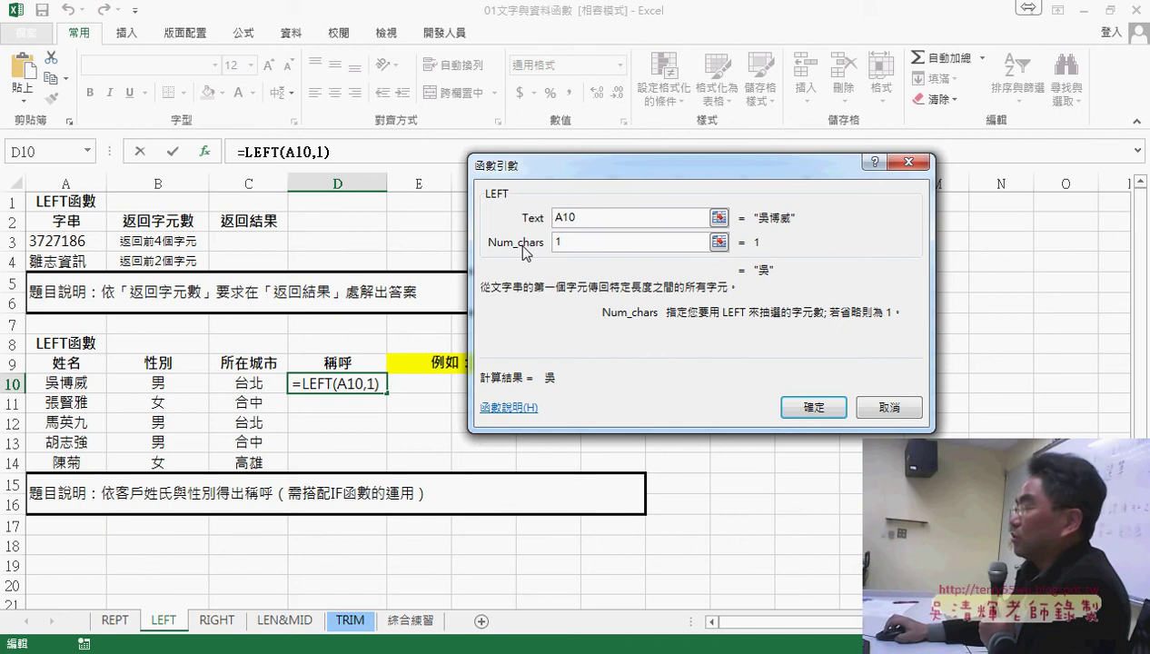
click(815, 407)
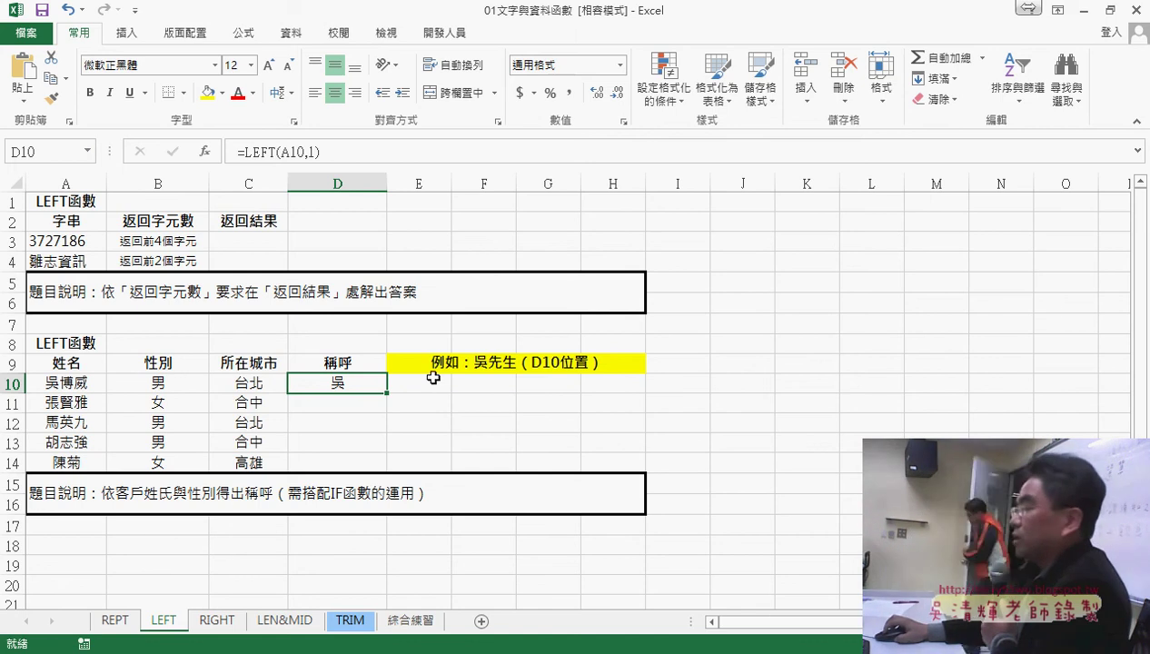
Step: Append & to the end of D10's =LEFT(A10,1) formula
click(385, 153)
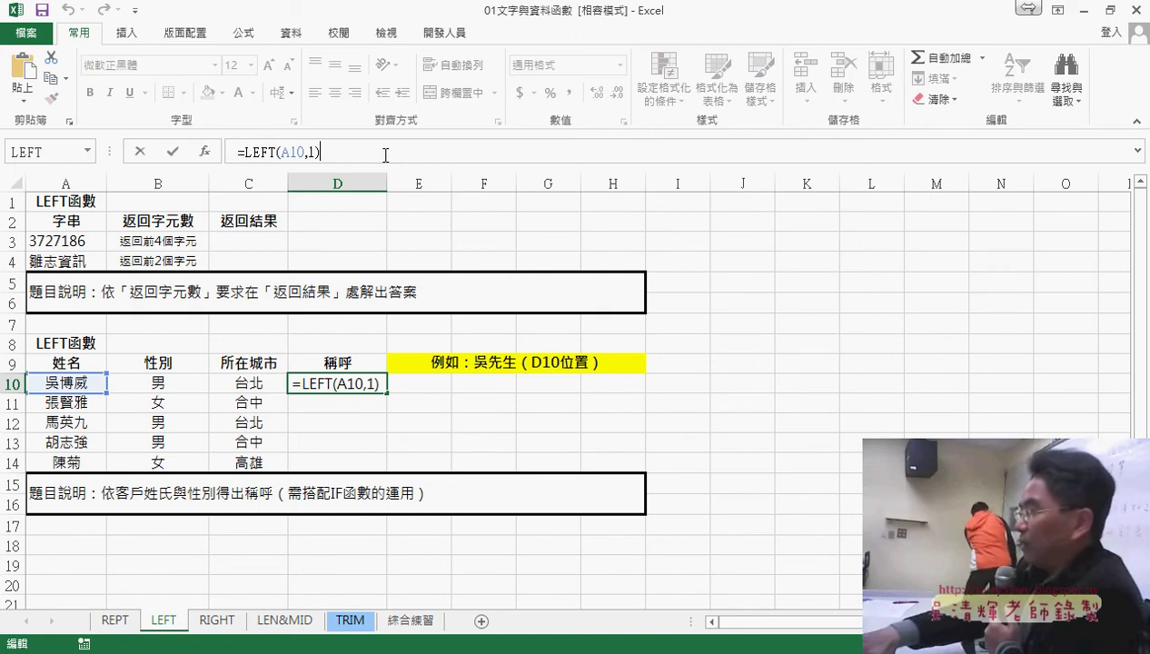
text(&)
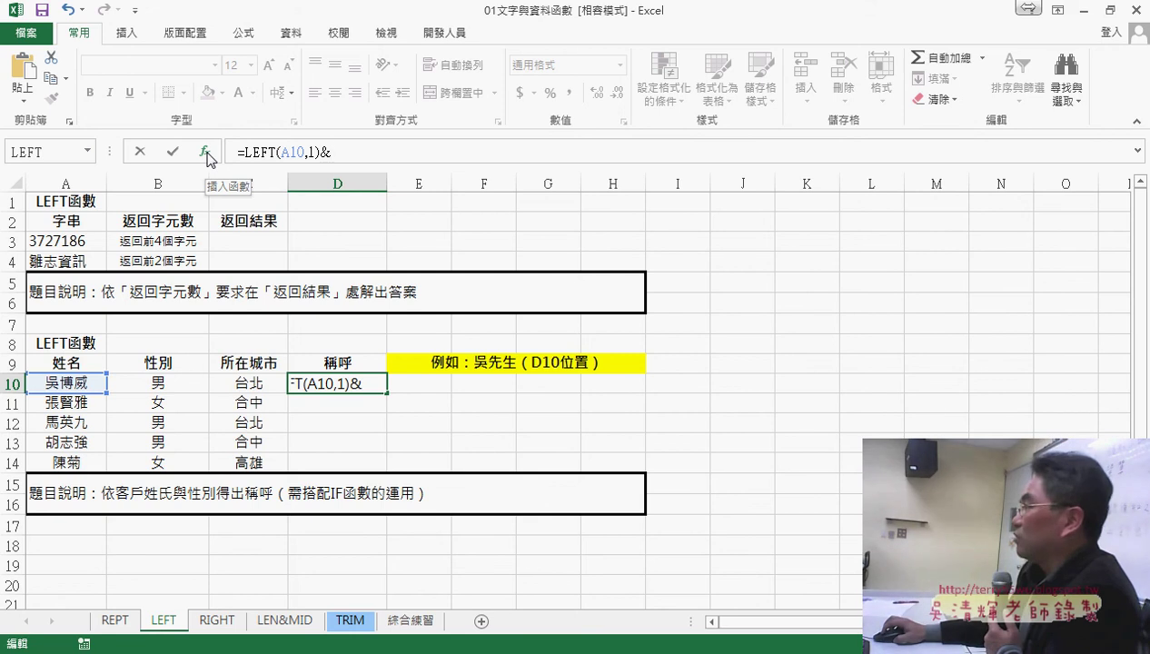
Step: Add an IF function after the & in D10's formula, using the recently used functions list
click(89, 152)
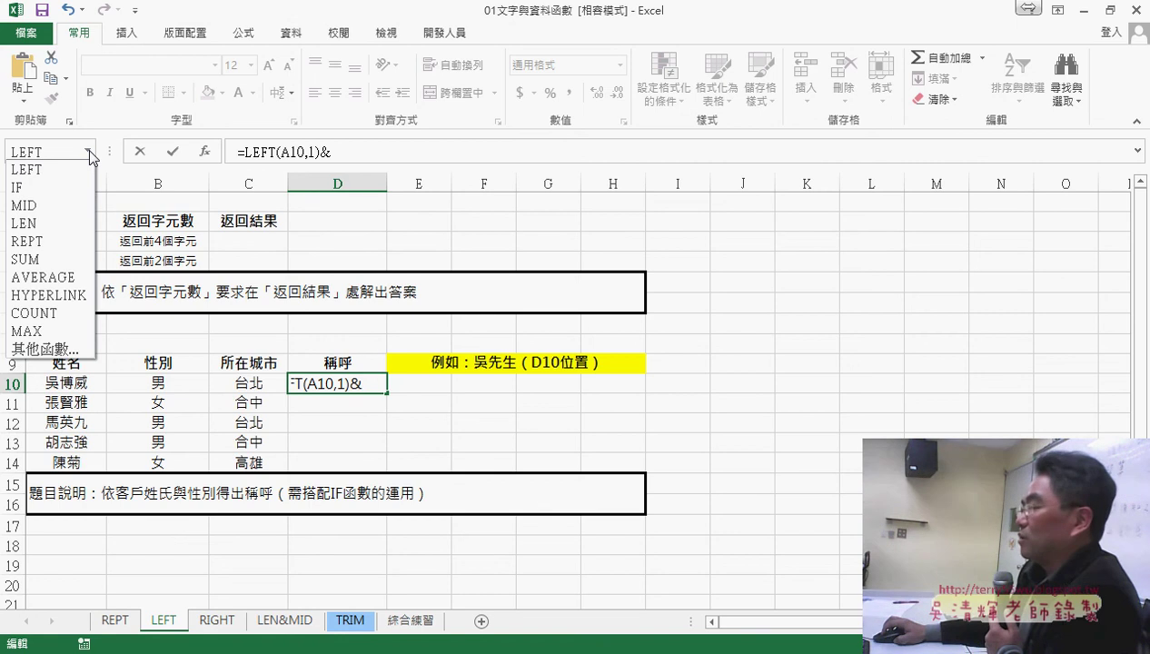
click(65, 193)
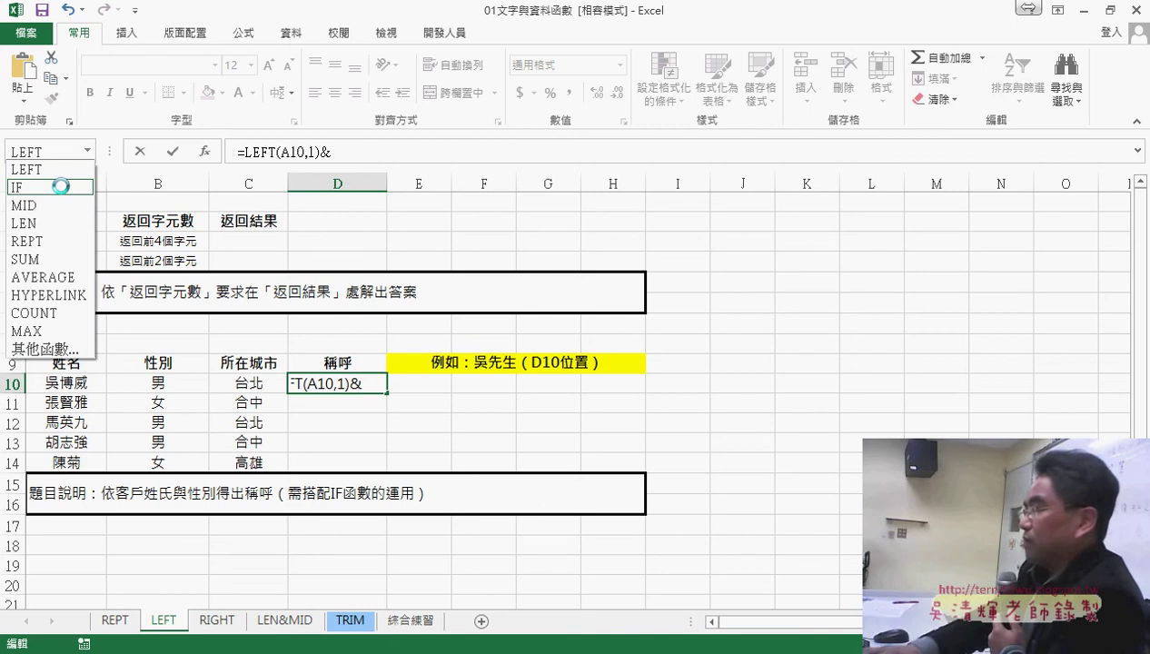
mouse_move(46, 194)
mouse_down()
mouse_move(38, 207)
mouse_move(394, 127)
mouse_move(371, 171)
mouse_up()
mouse_move(220, 141)
mouse_down()
mouse_move(261, 138)
mouse_move(263, 162)
mouse_up()
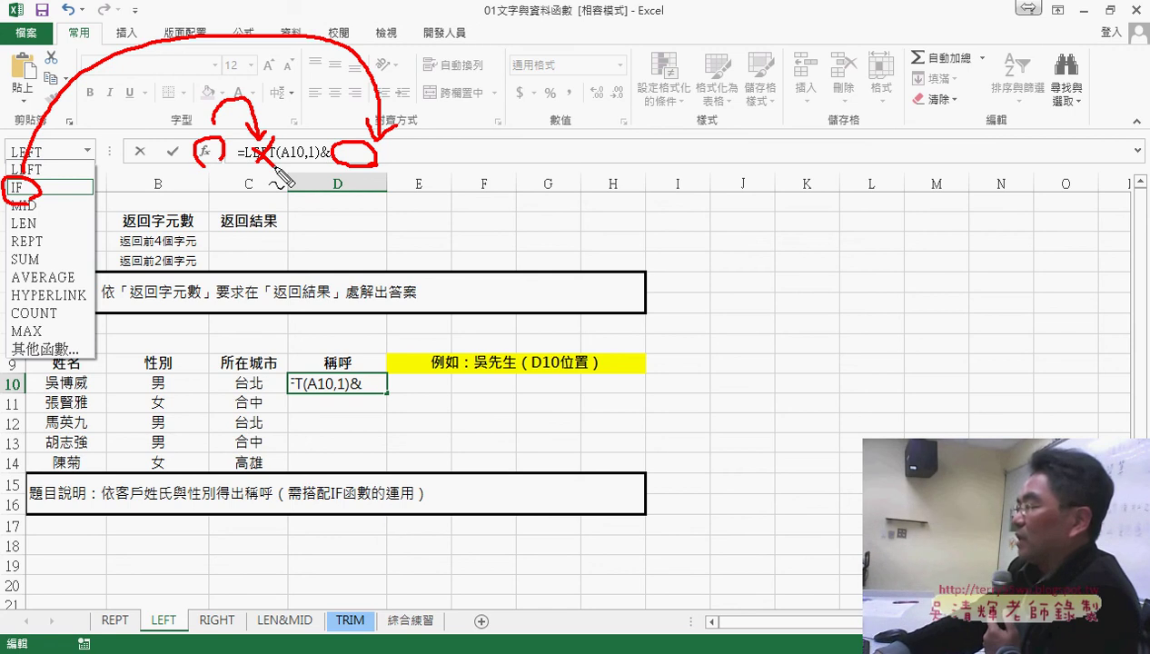
key(Escape)
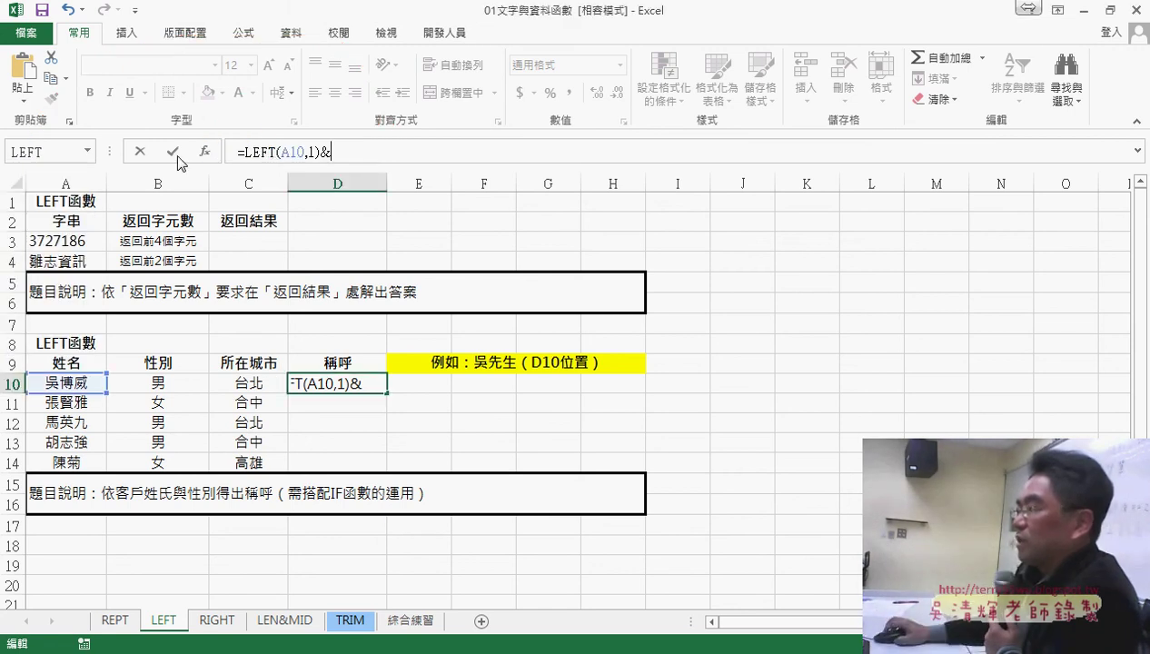
click(89, 151)
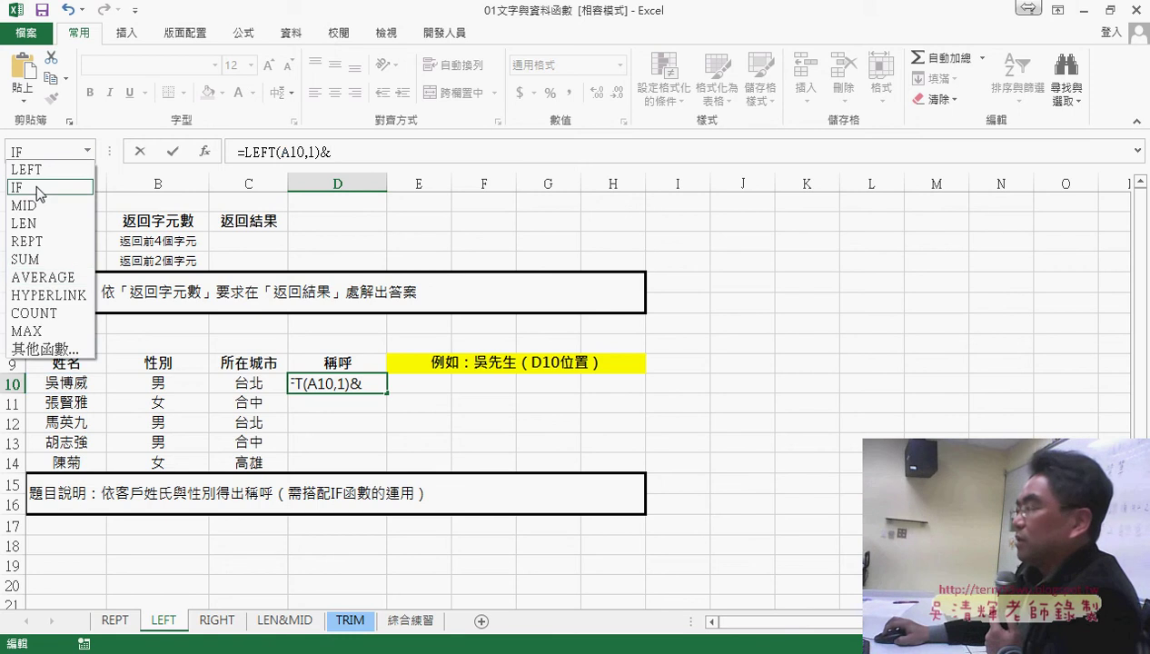
click(34, 187)
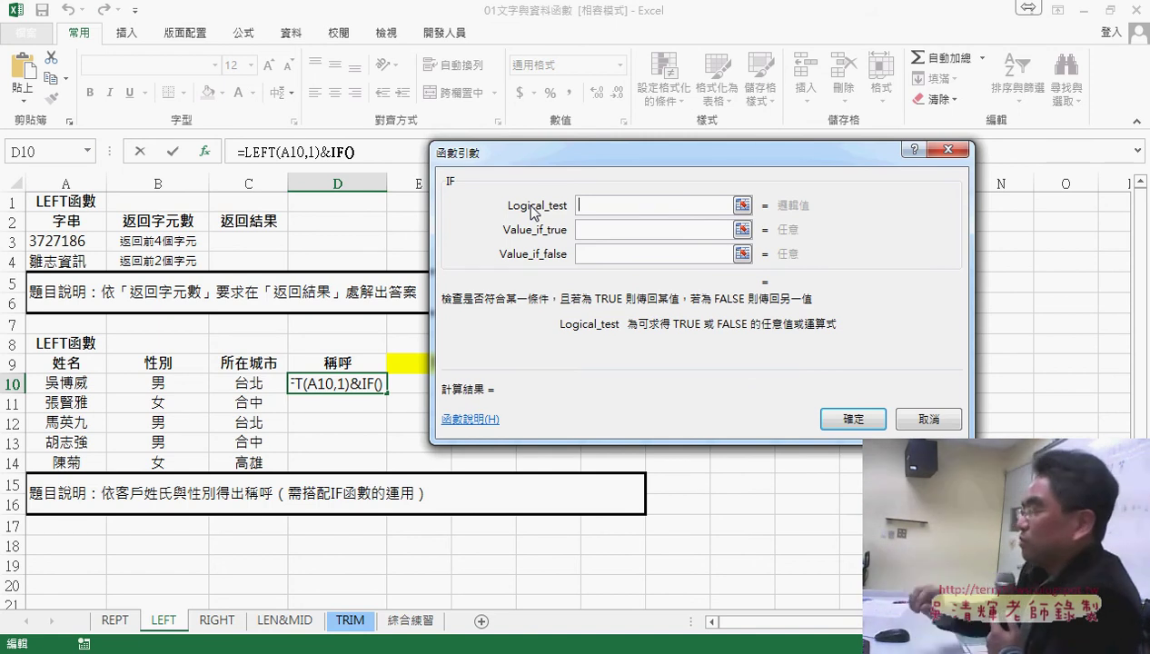
Step: Set the IF condition to B10="男"
click(202, 378)
text(=)
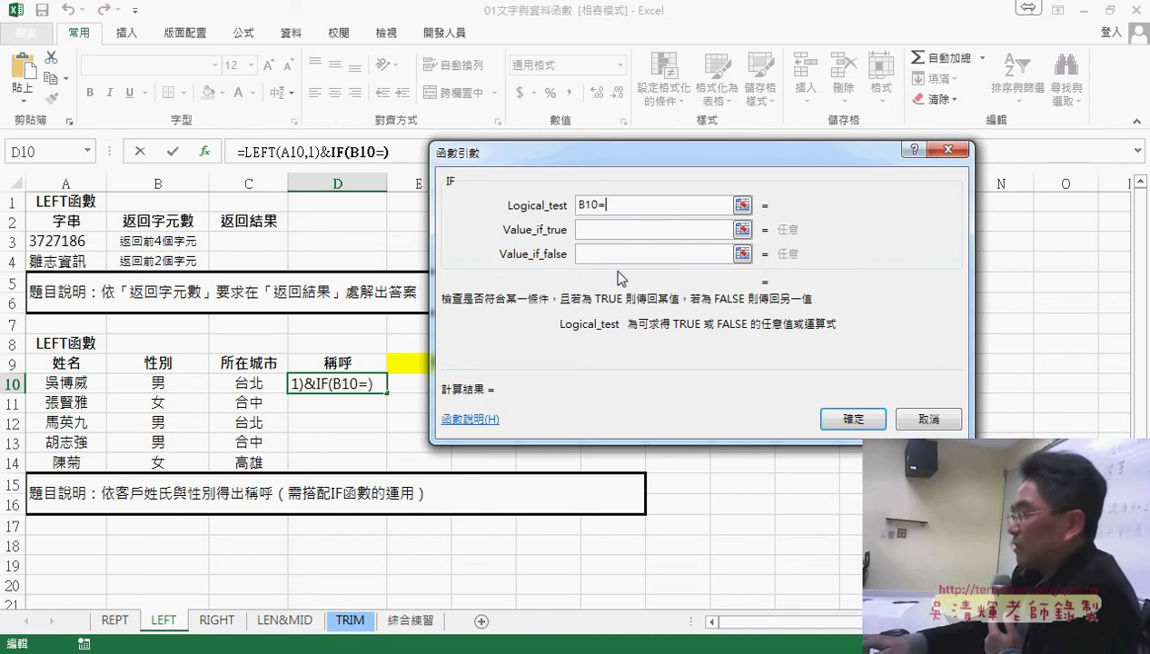
text("")
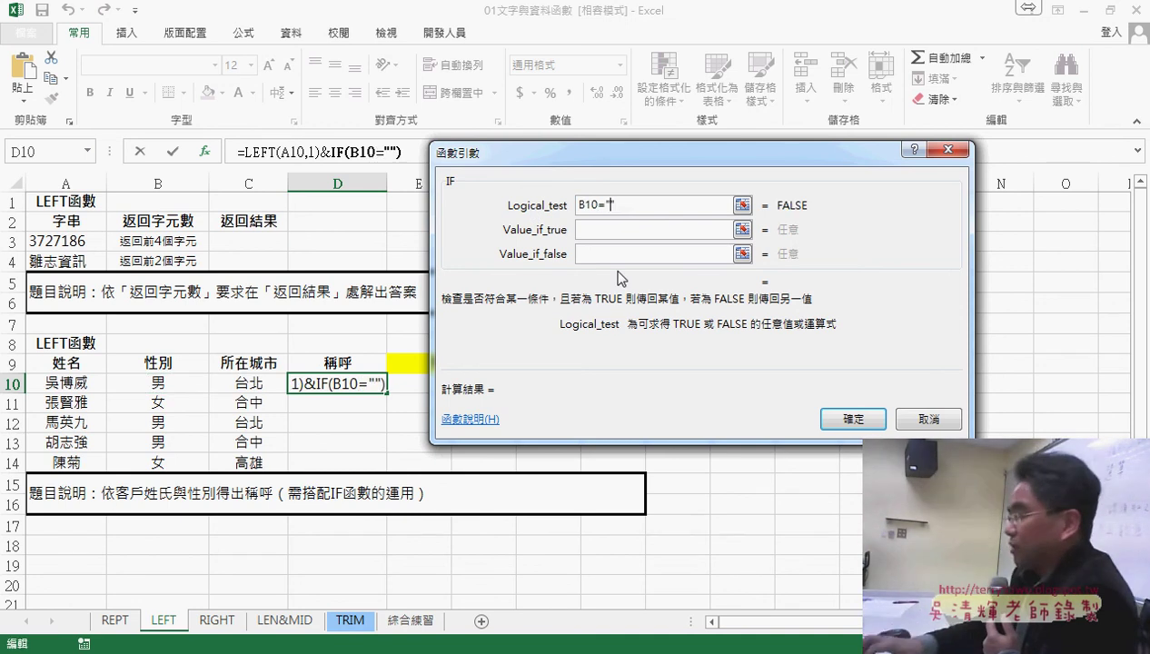
key(Left)
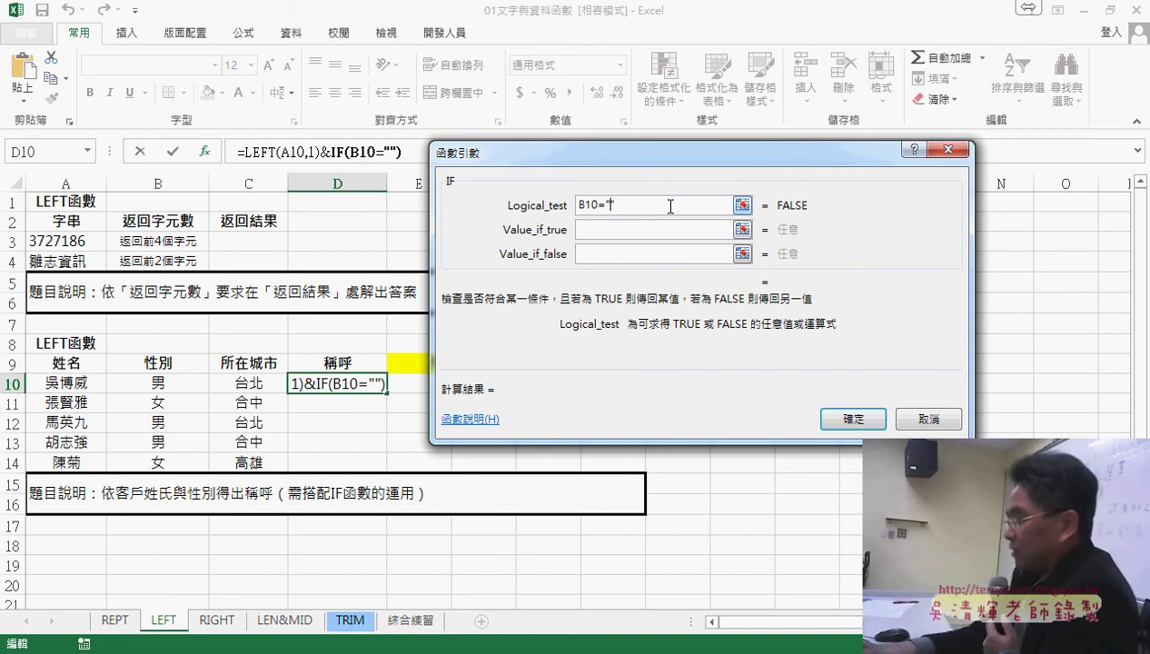
text(男)
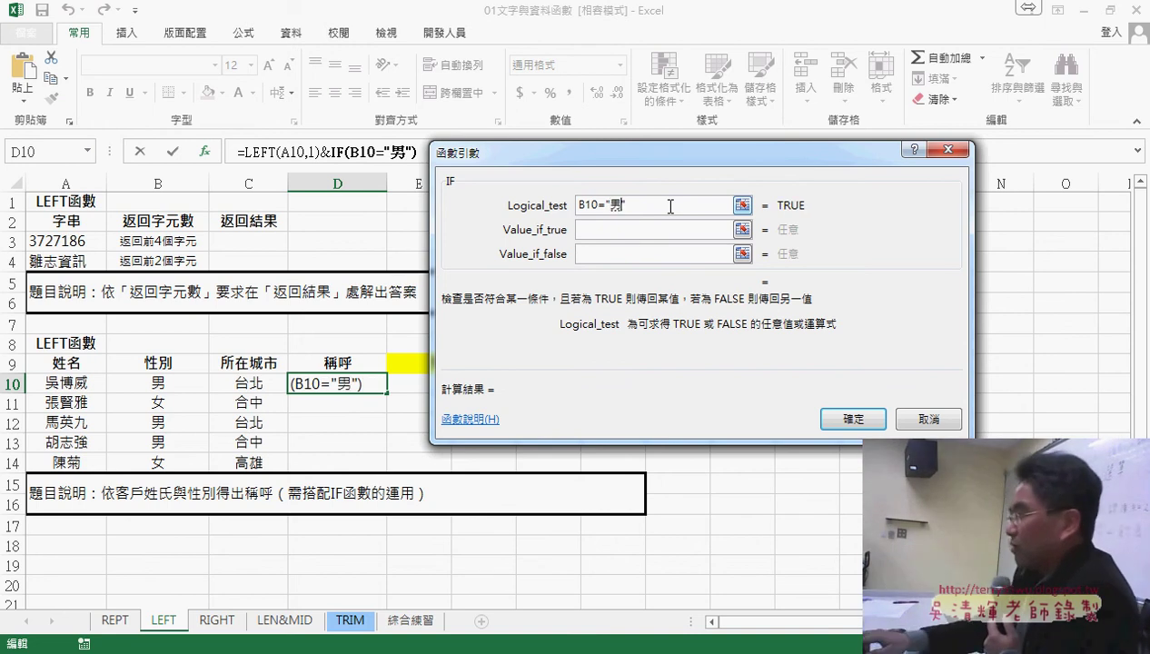
Step: Enter 先生 as the true value and 小姐 as the false value
click(666, 229)
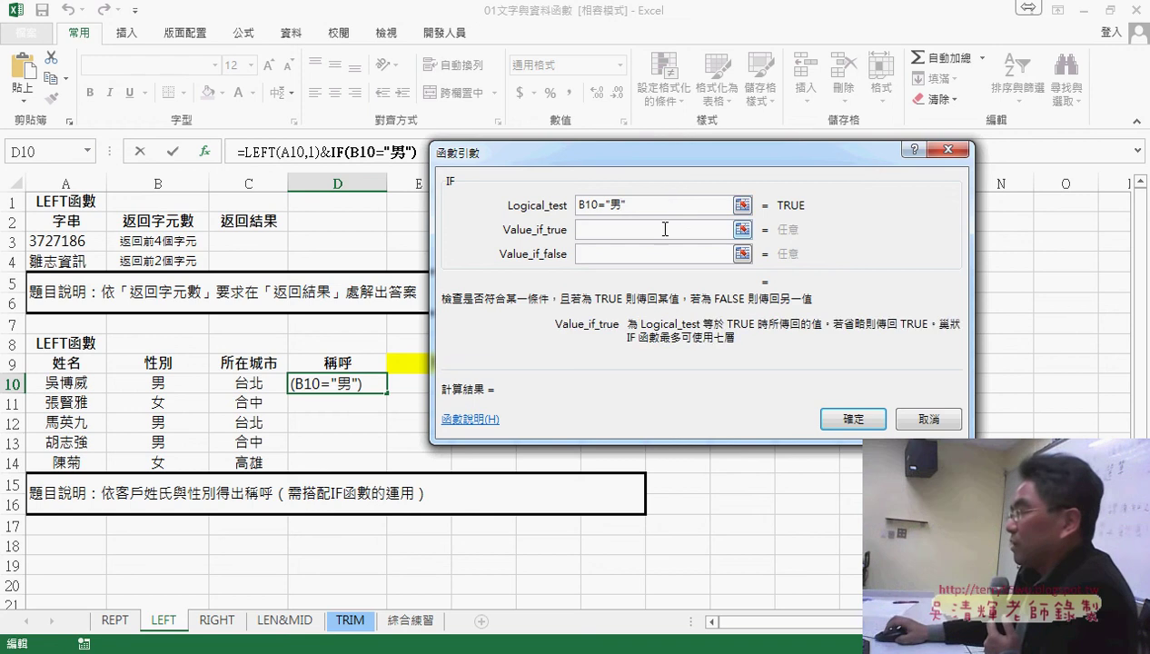
drag(644, 205, 586, 207)
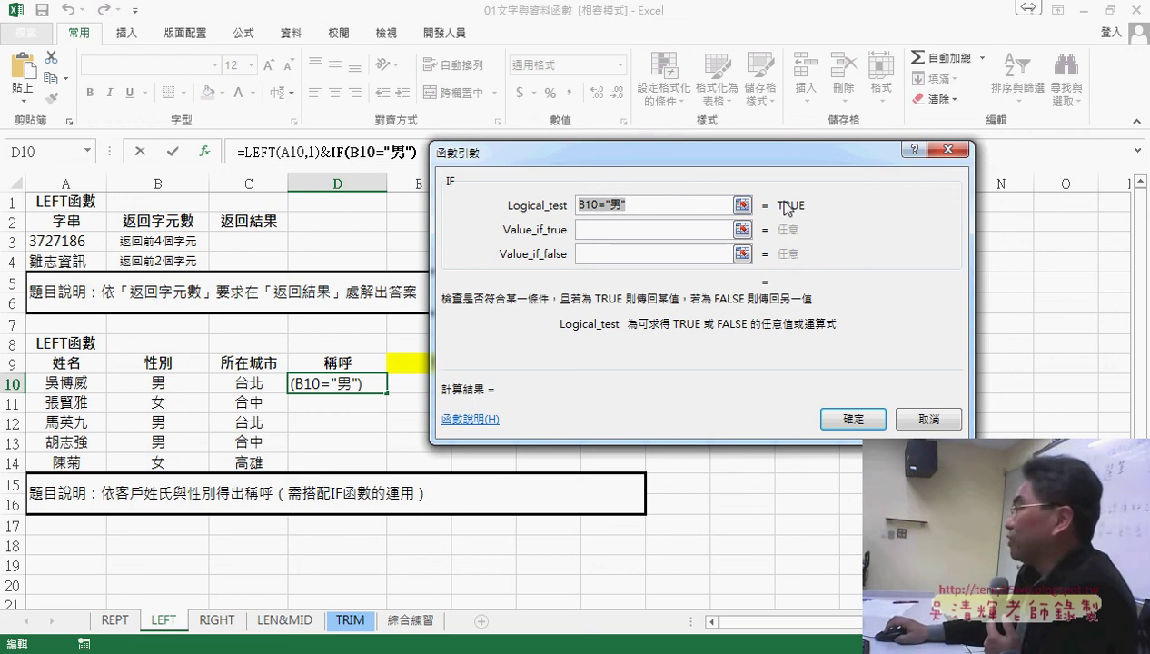
click(581, 230)
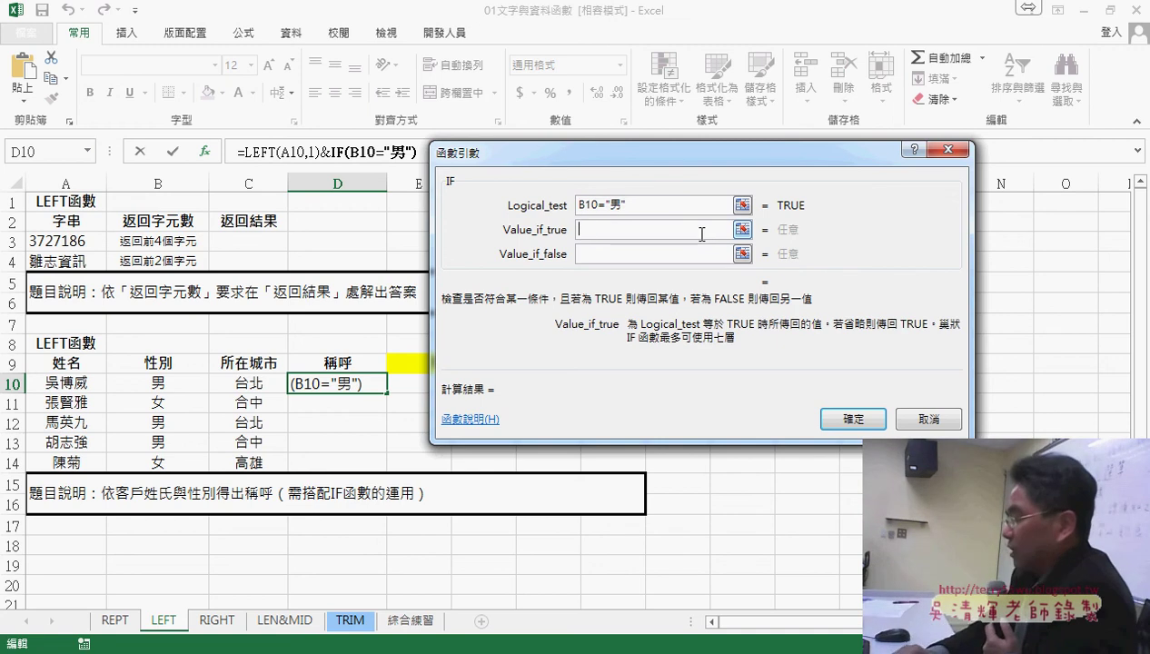
text(t)
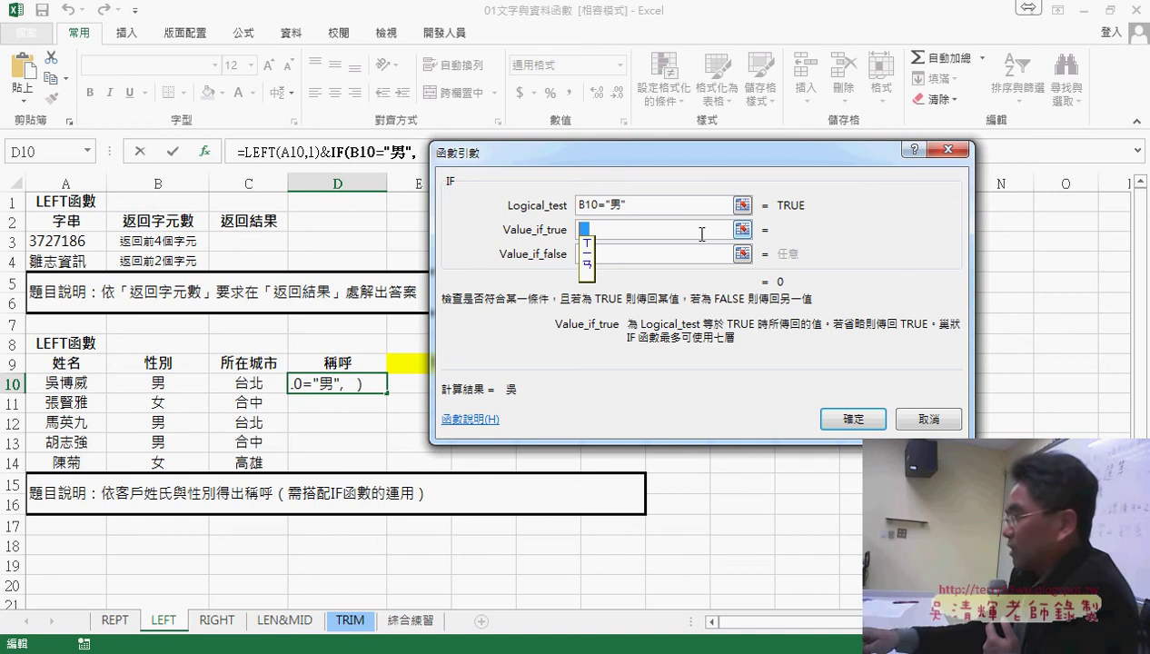
text(先生)
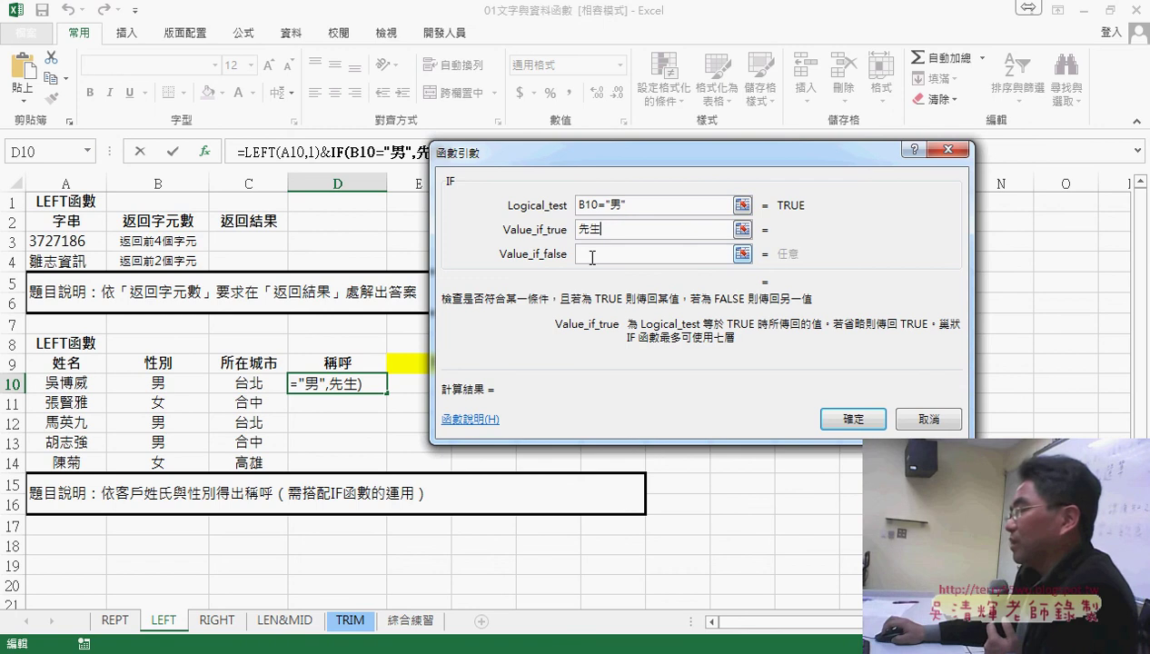
click(601, 254)
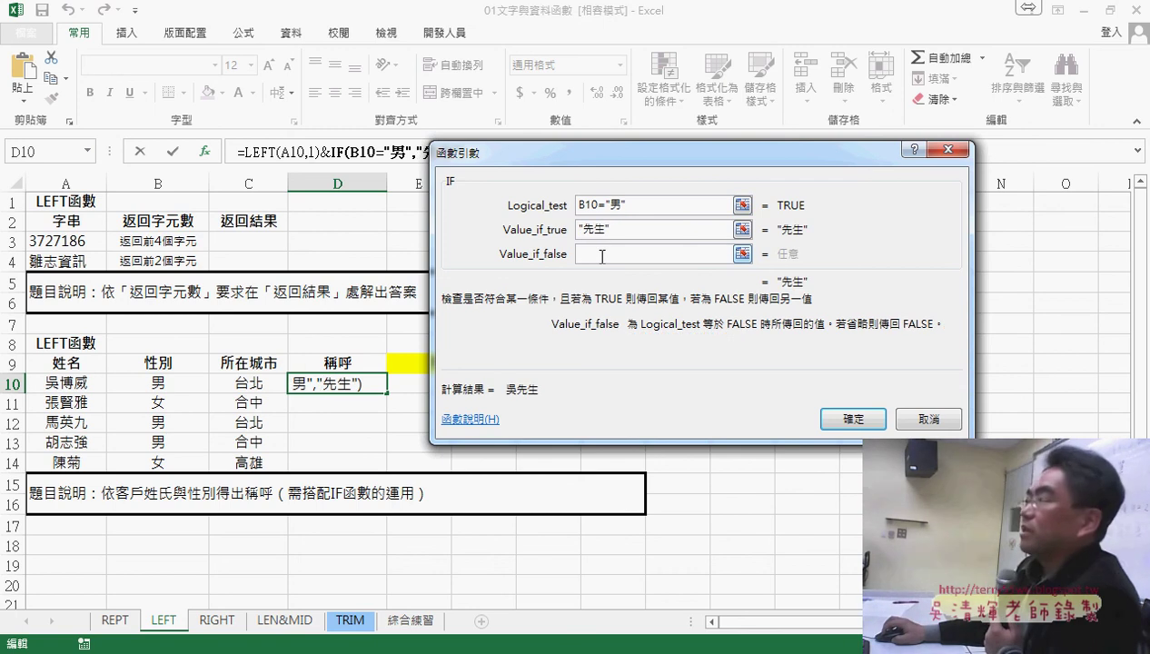
text(小)
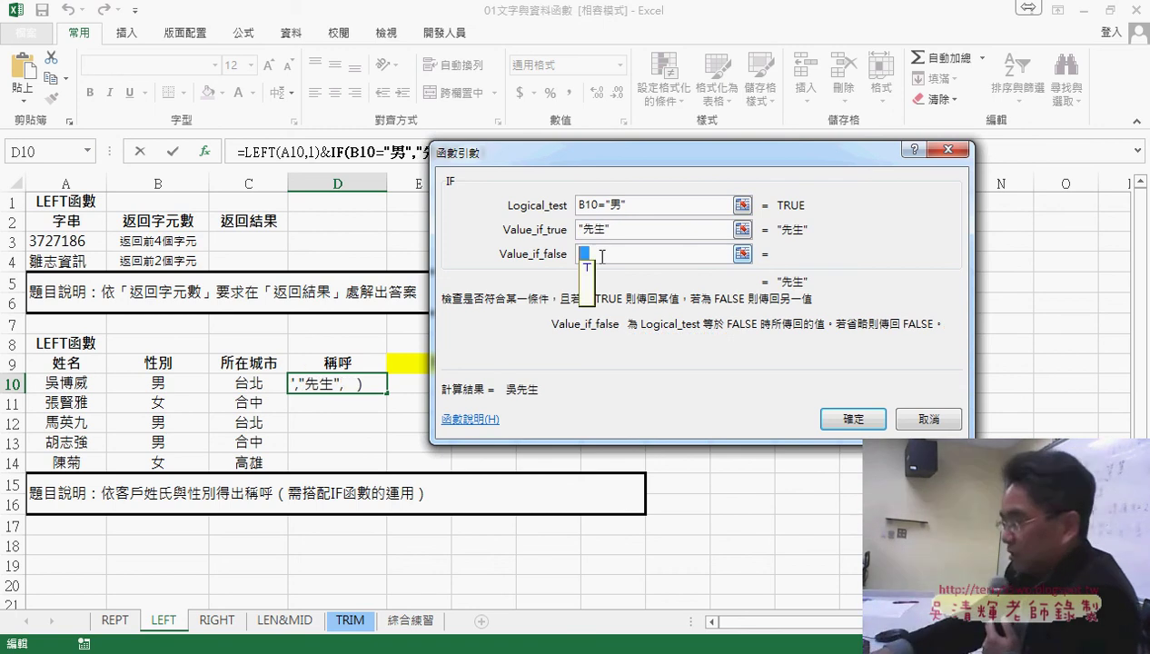
text(姐)
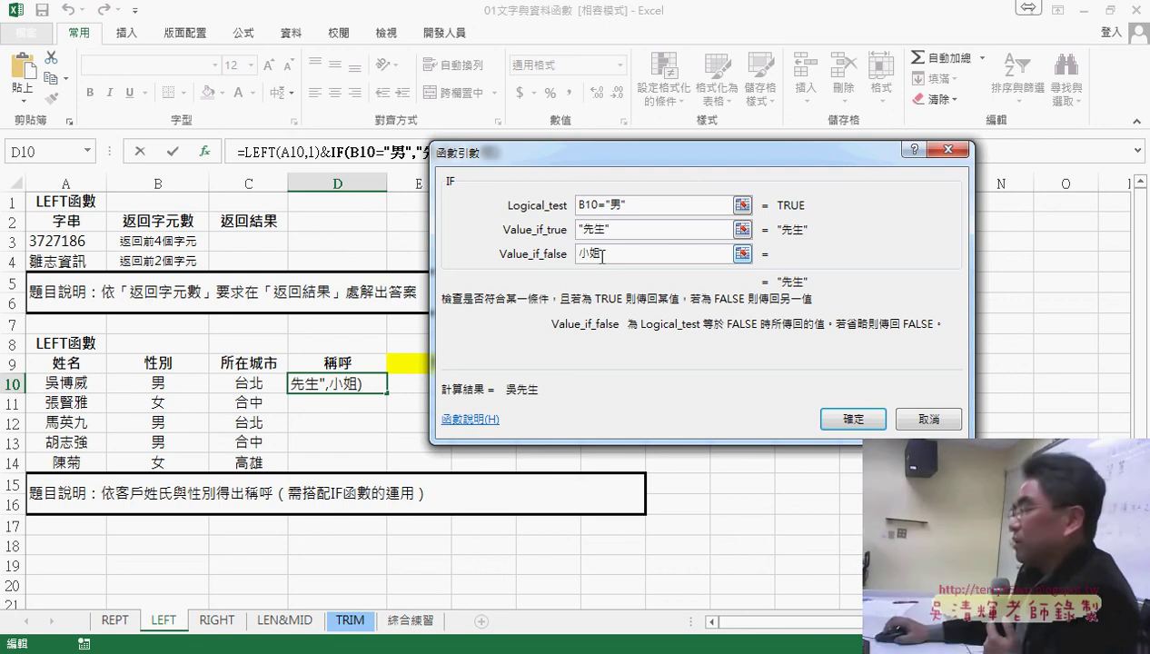
Step: Correct the quoting around 先生 and confirm the IF arguments, giving 吳先生 in D10
click(626, 235)
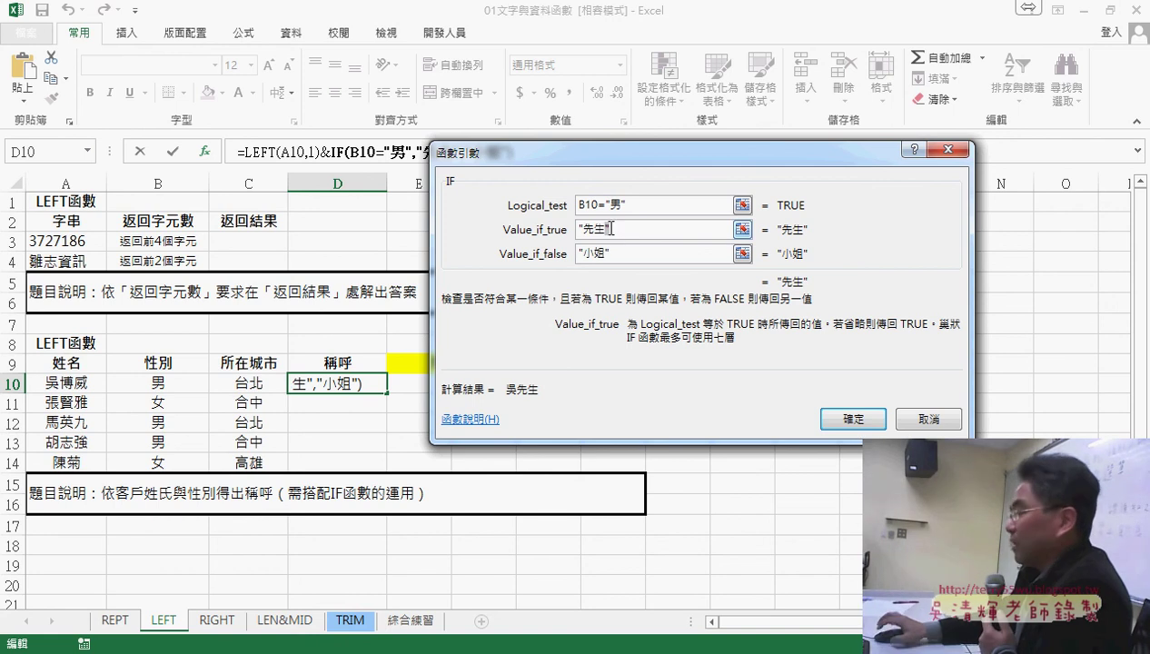
key(BackSpace)
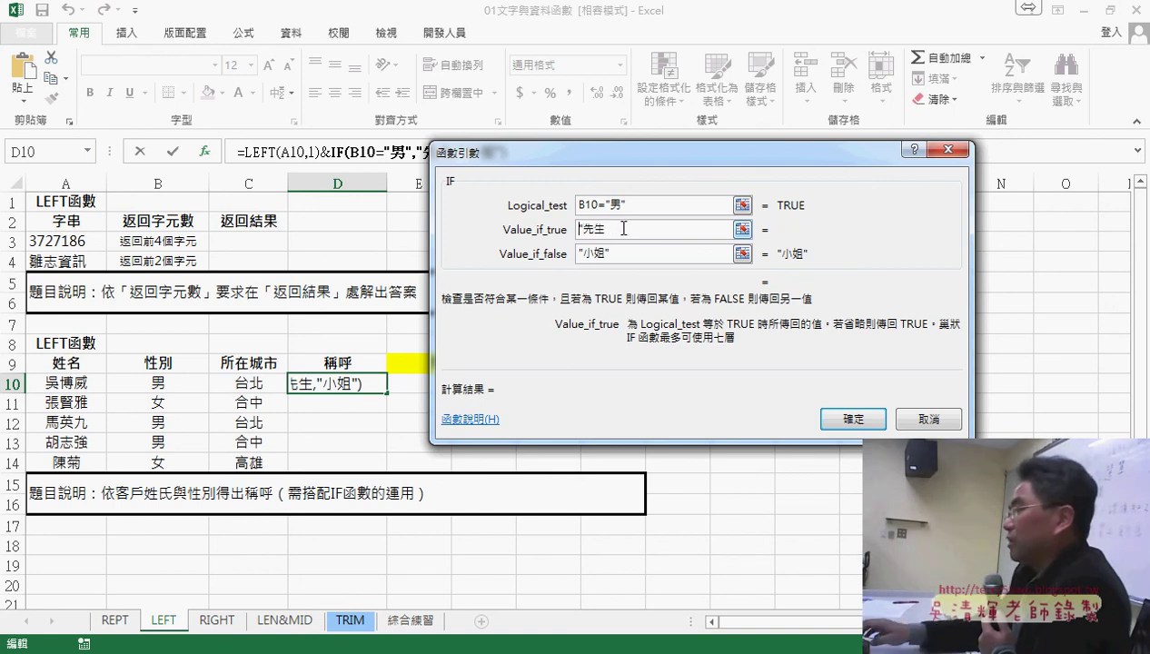
key(Delete)
click(614, 256)
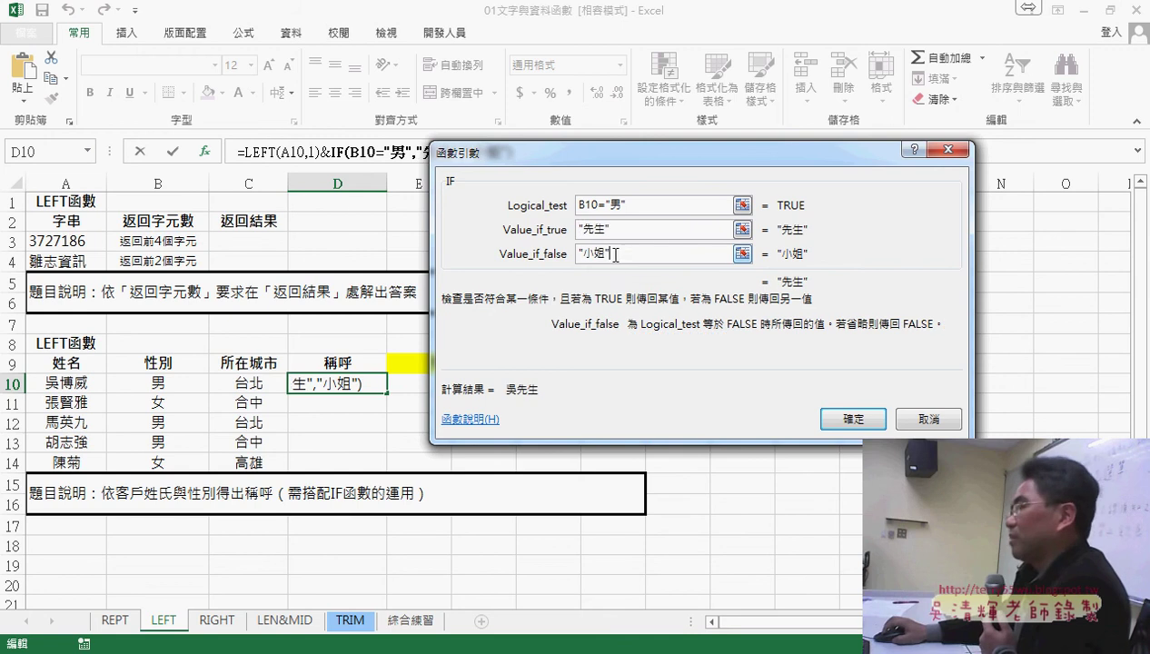
click(850, 419)
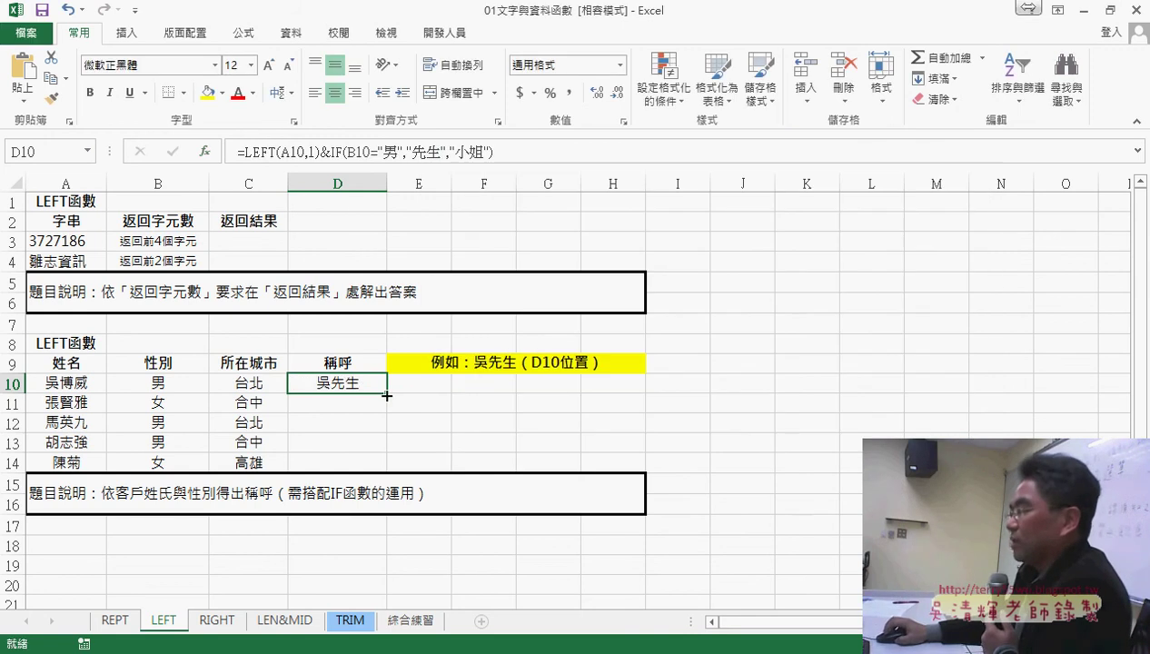
Step: Fill D10's title formula down through D14, giving 張小姐, 馬先生, 胡先生 and 陳小姐
drag(387, 396, 386, 467)
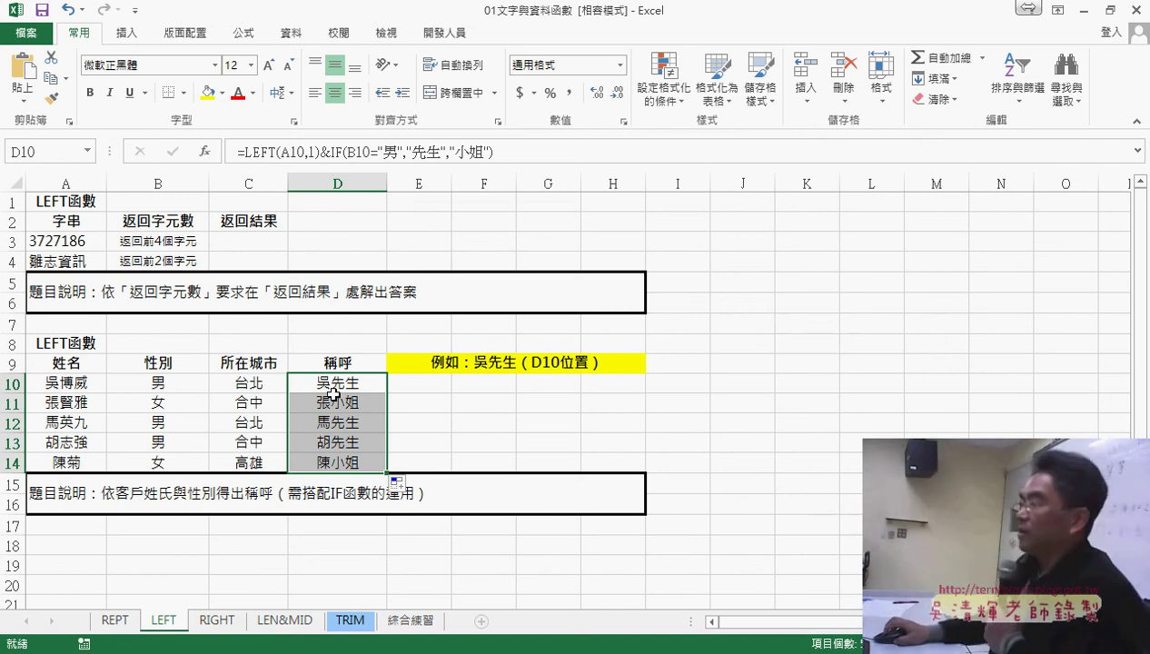
click(248, 153)
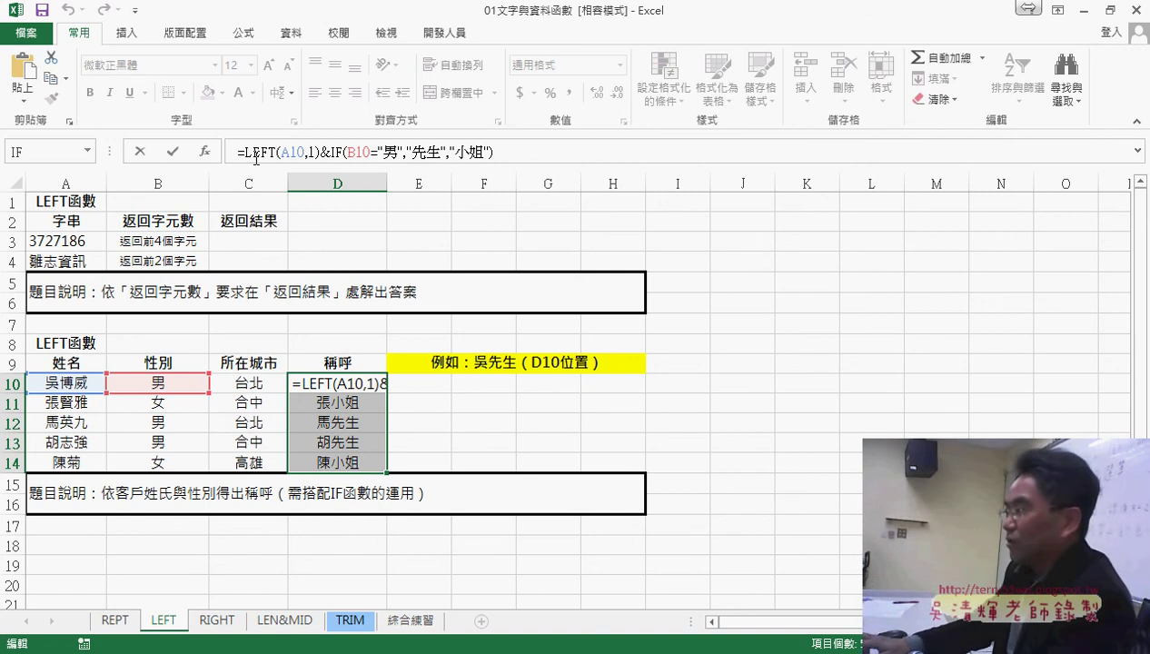
Step: Prefix D10's formula with "住在"&C10& to add the city
text("")
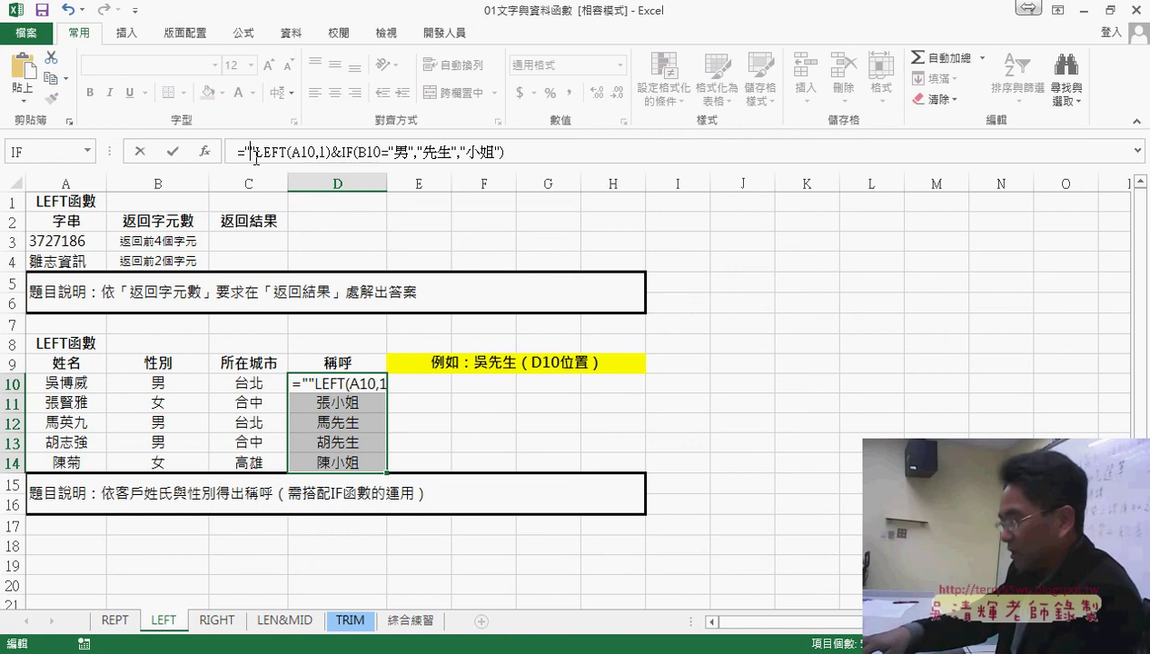
text(住在)
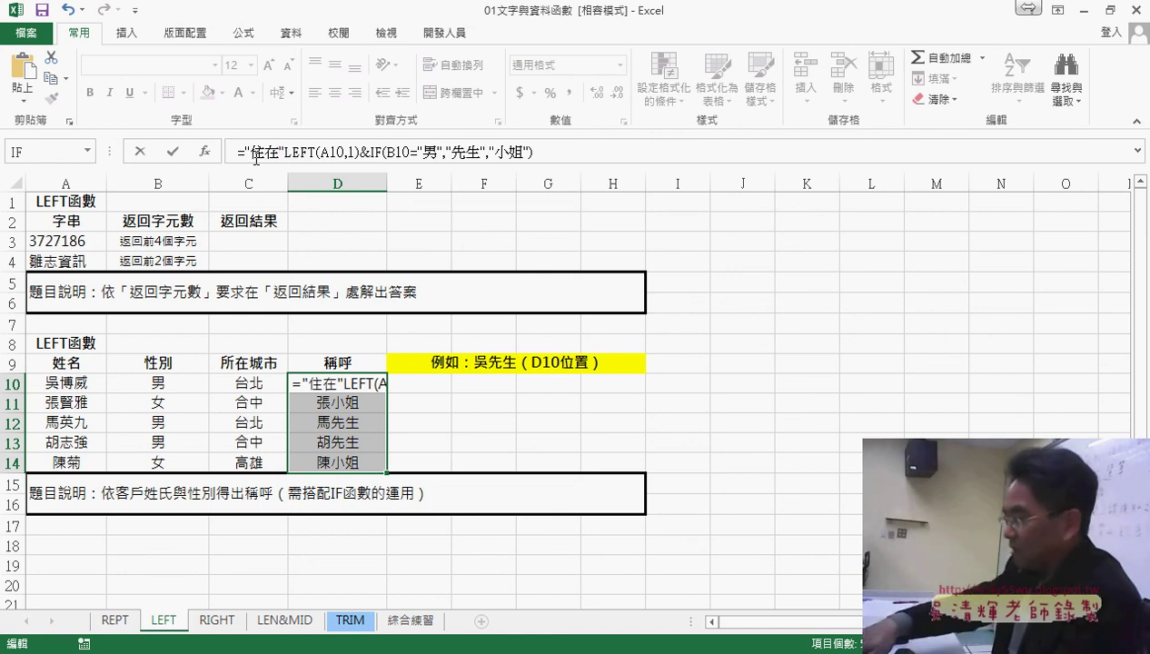
text(&)
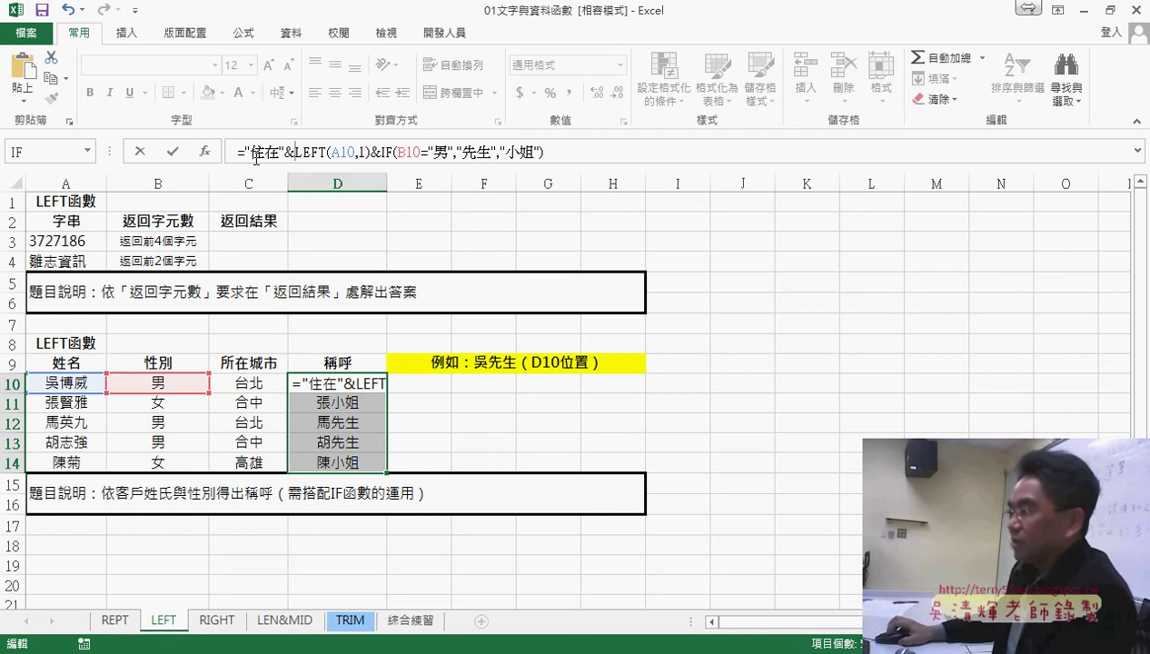
click(239, 383)
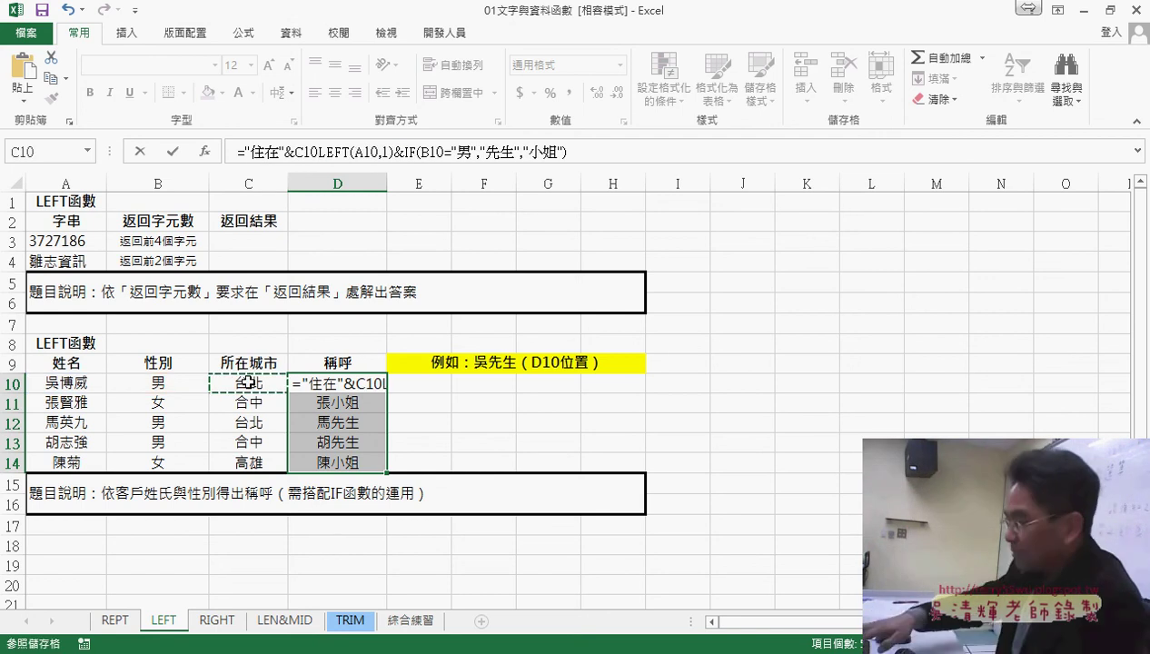
text(&)
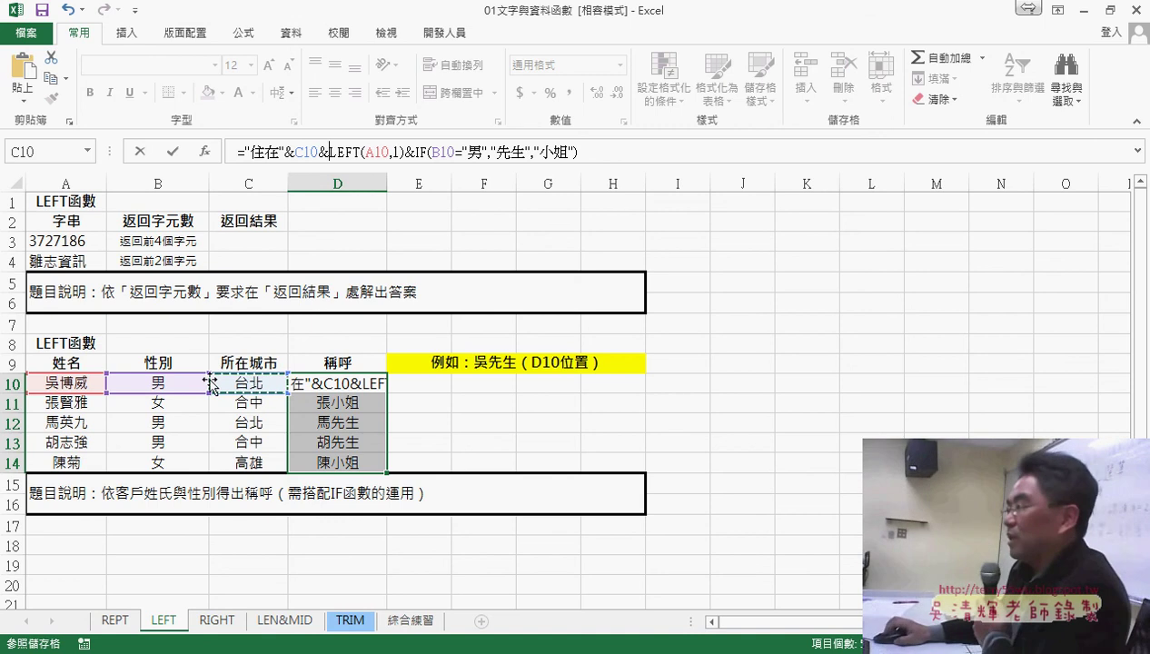
Step: Insert "的"& just before LEFT in D10's formula
drag(253, 152, 281, 153)
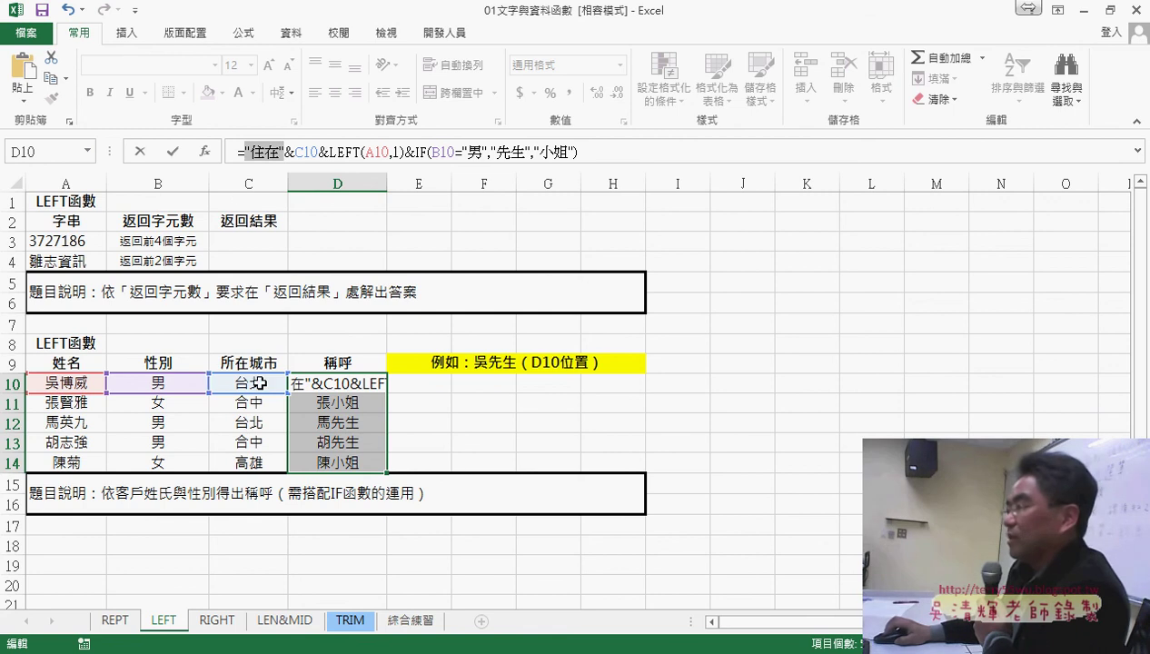
click(327, 152)
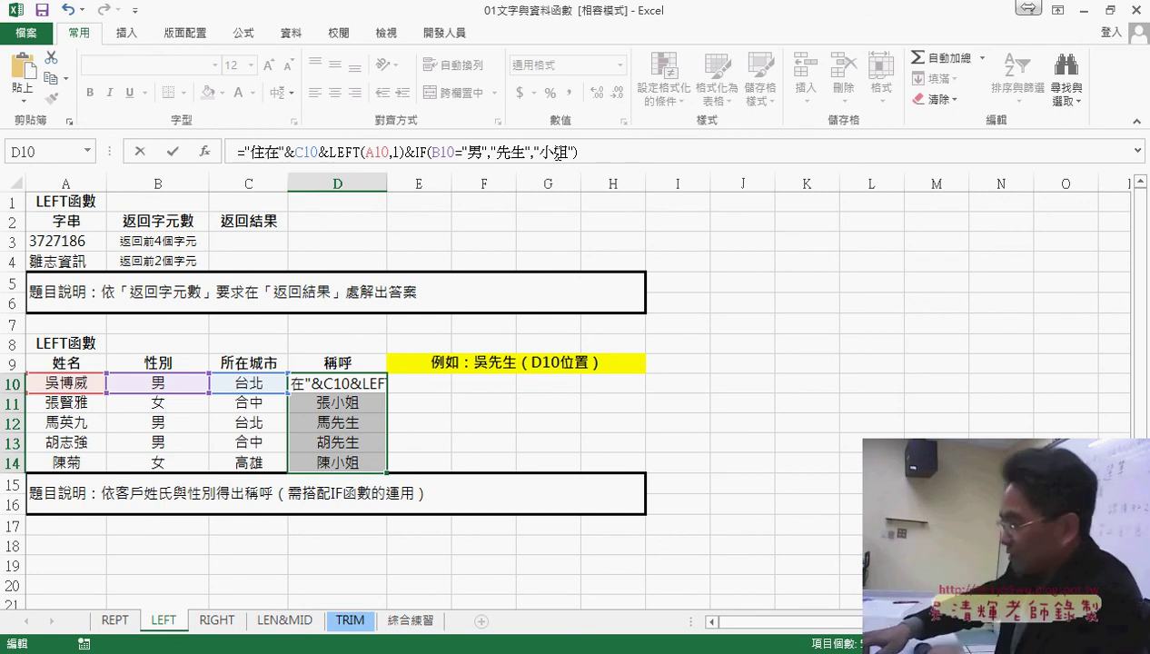
text("")
key(Left)
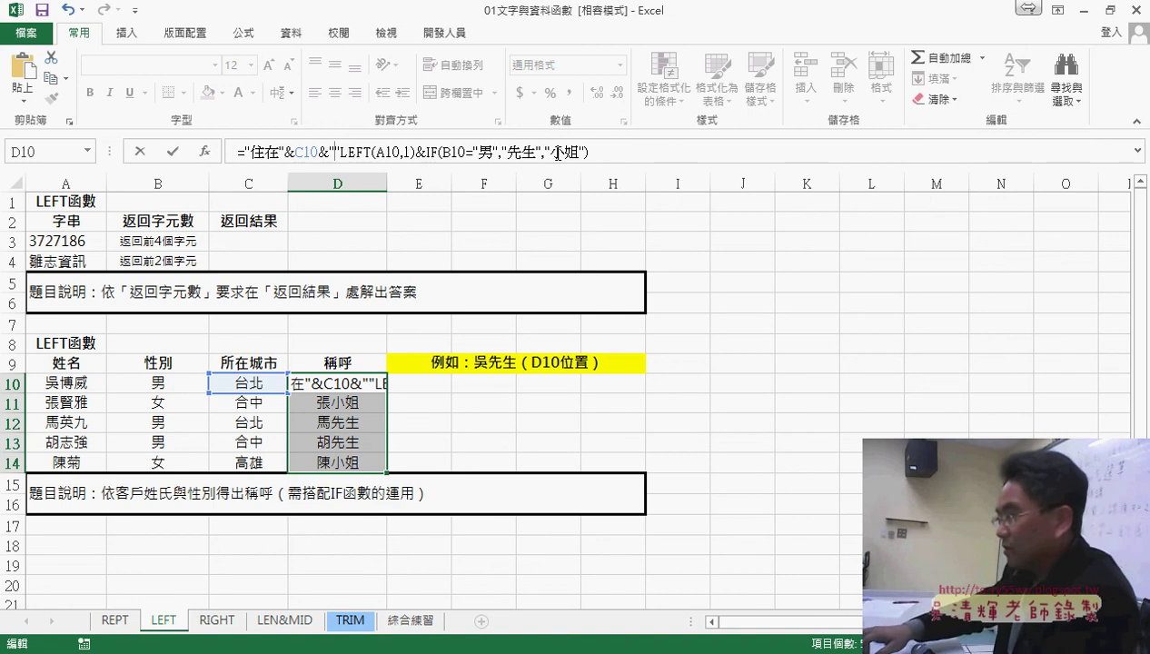
text(的)
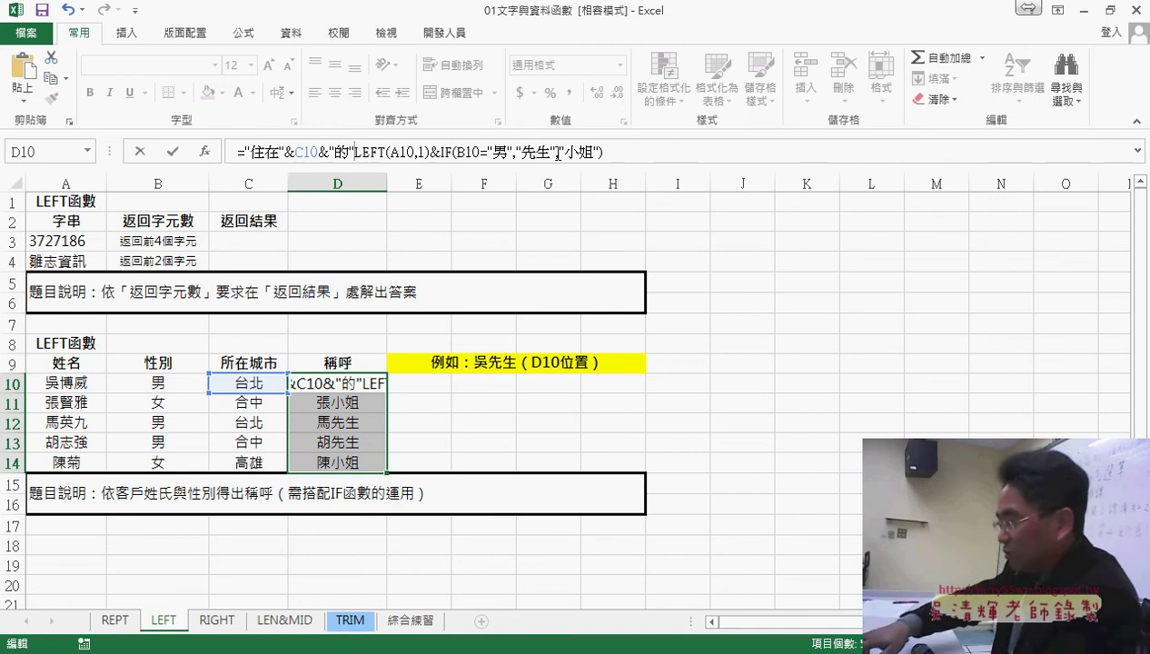
text(&)
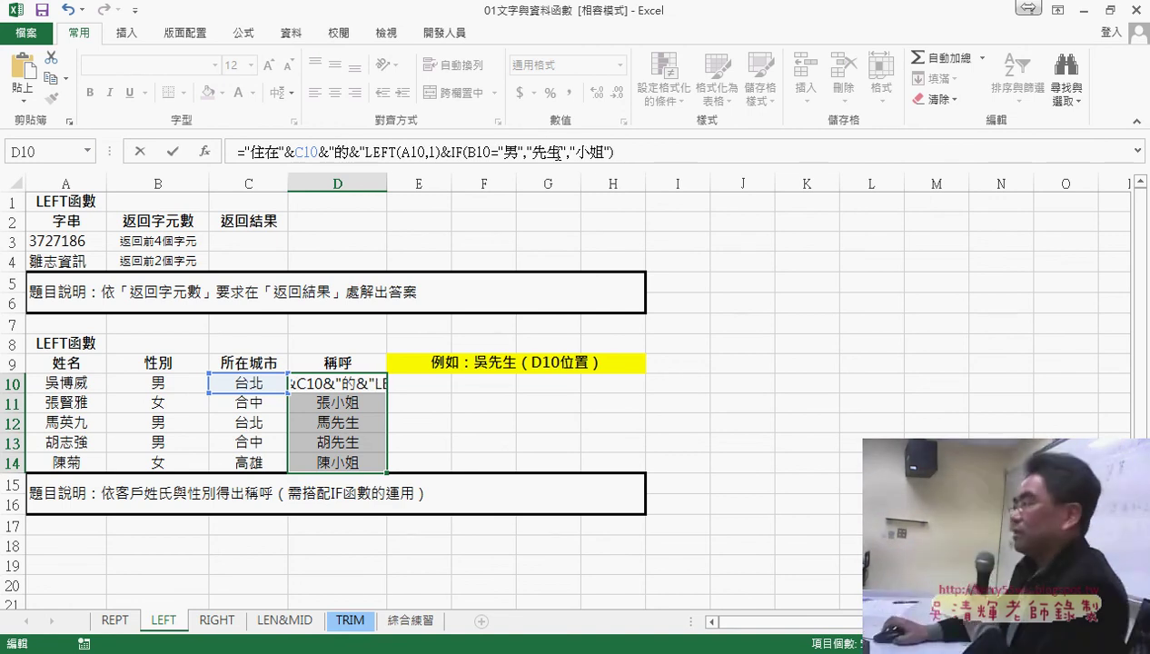
double_click(353, 150)
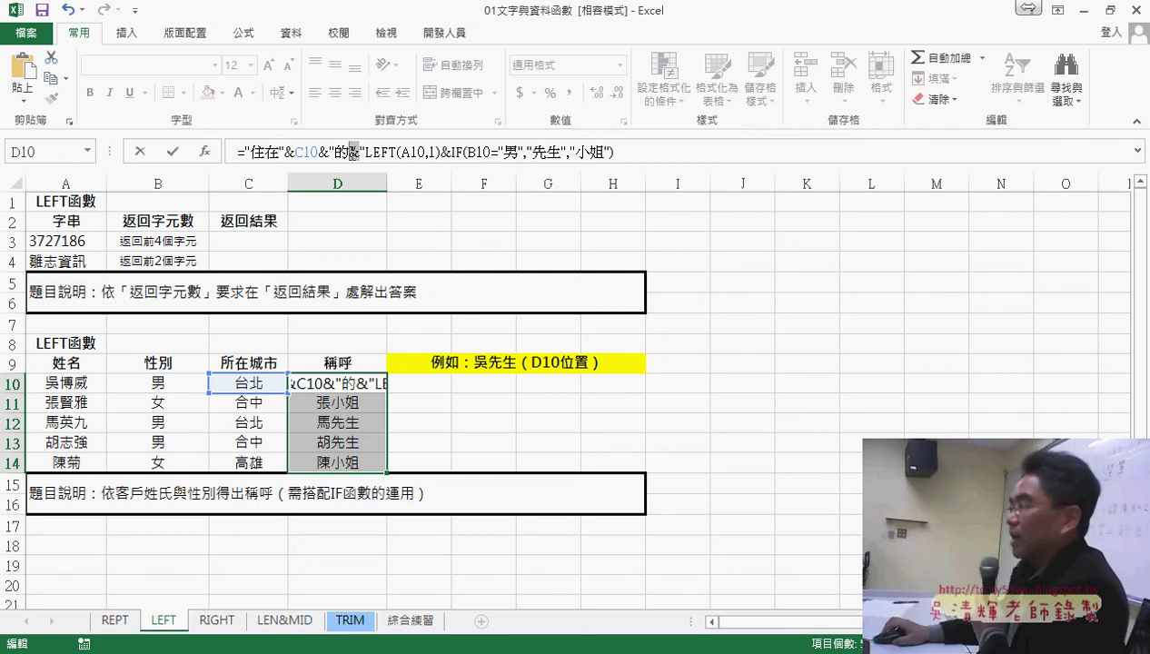
Step: Fix the misplaced quote after 的 and commit the formula so D10 shows 住在台北的吳先生
click(173, 153)
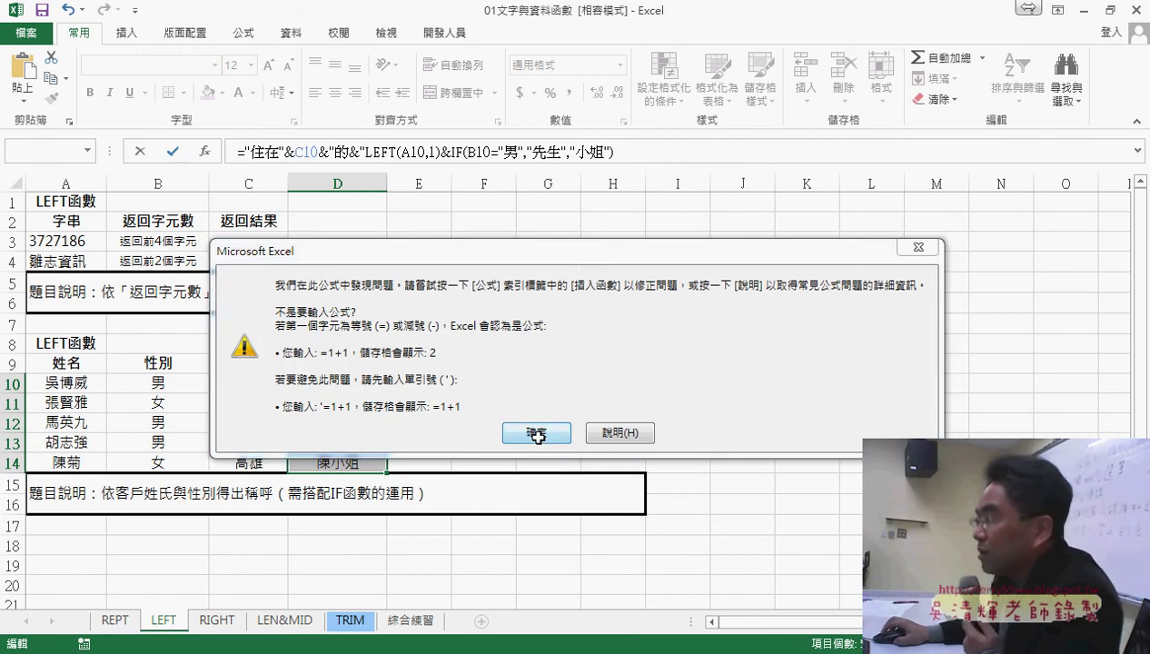
click(536, 432)
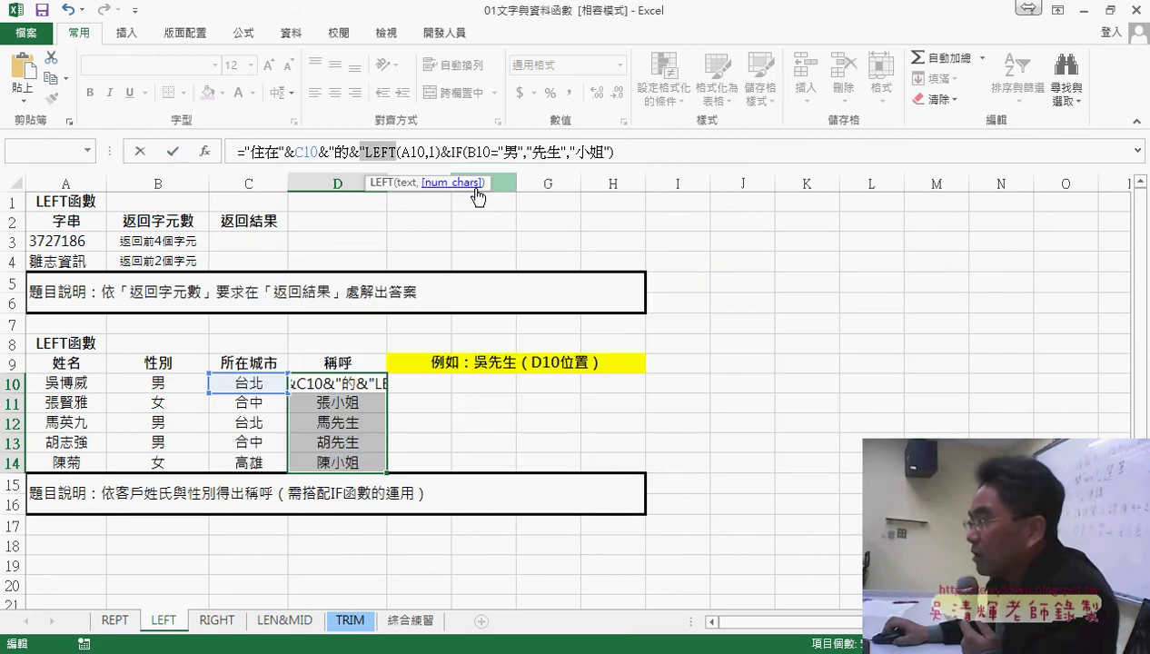
click(444, 151)
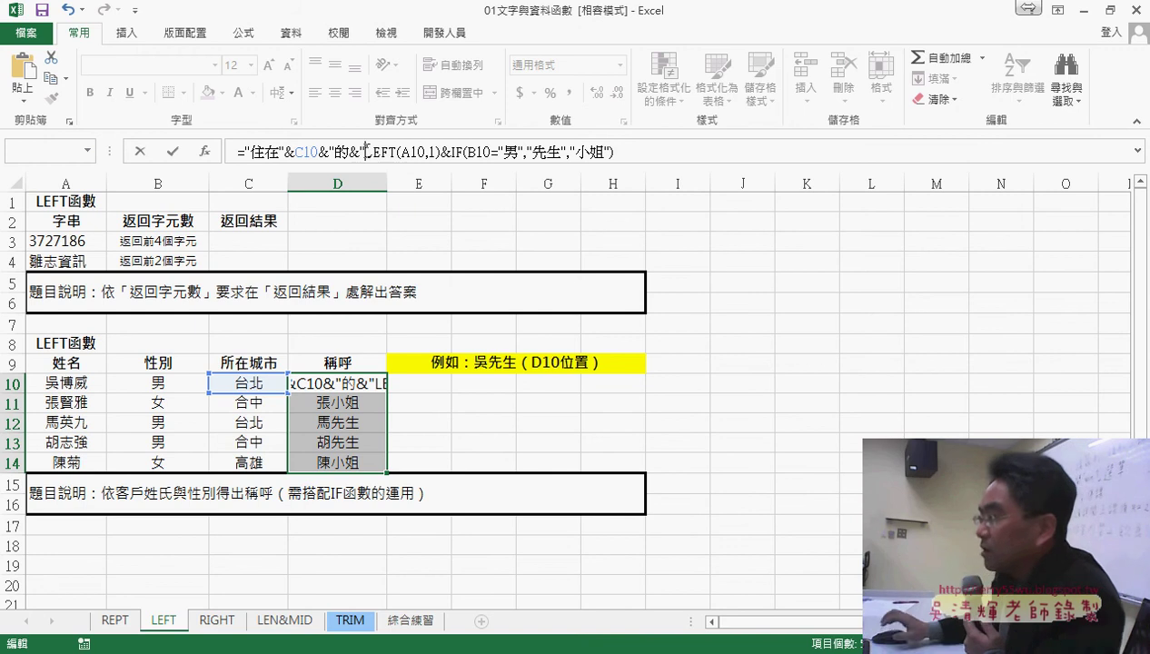
key(Left)
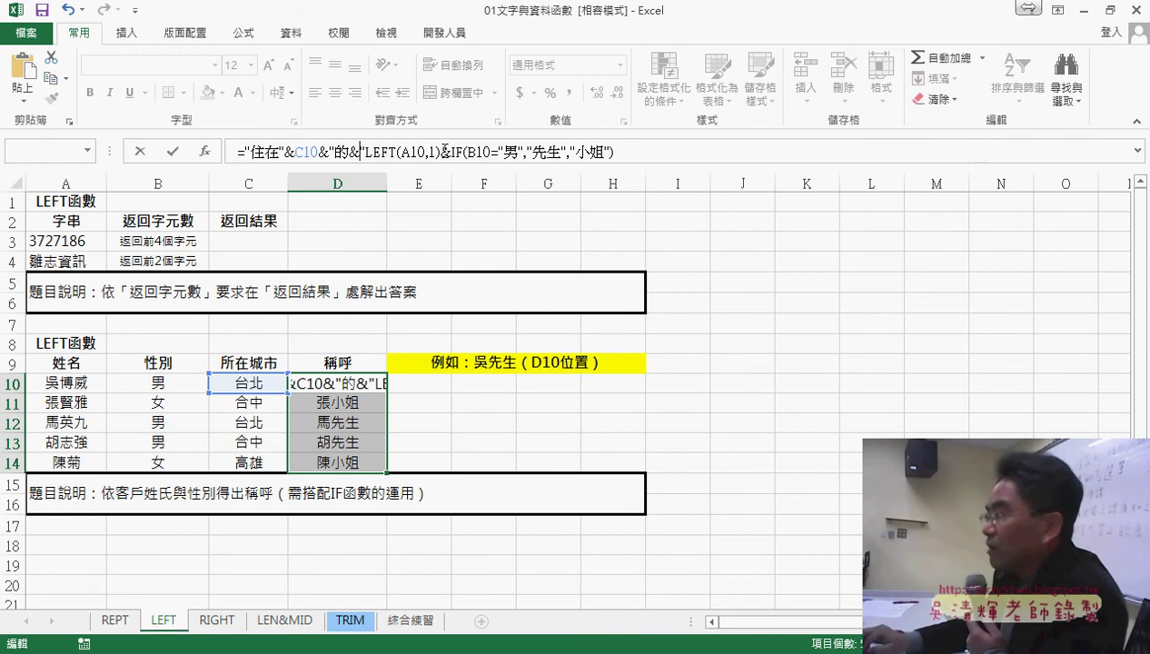
key(Delete)
key(Left)
text(")
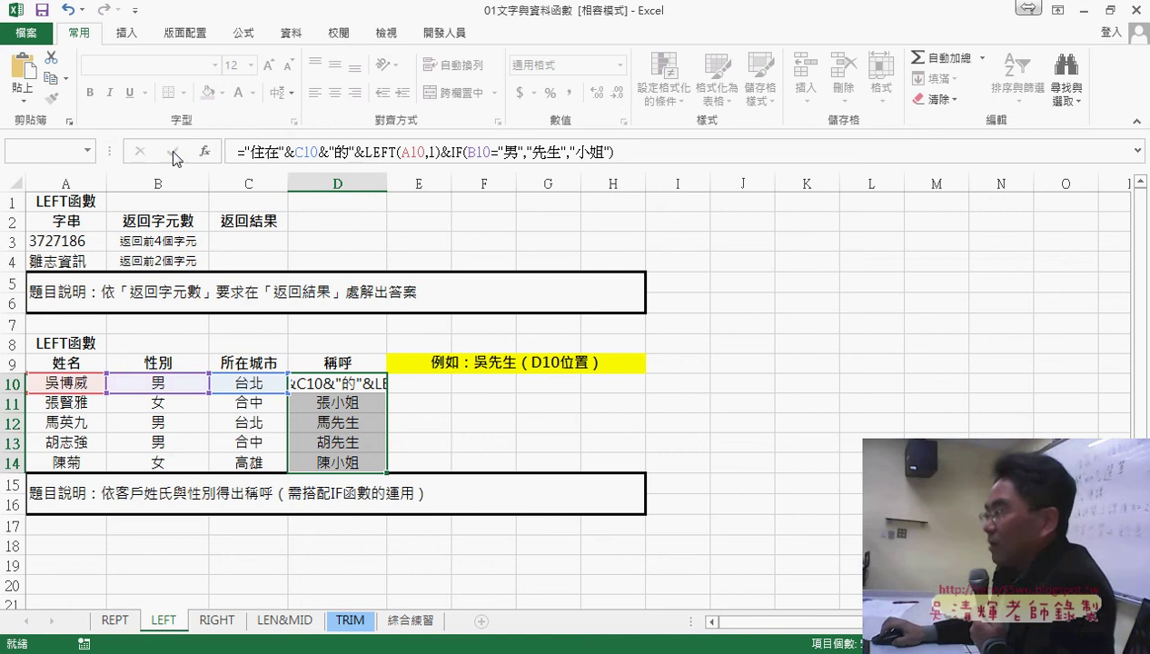
key(Return)
Step: Widen column D, fill D10's formula down to D14, and pen-mark the surname
double_click(387, 182)
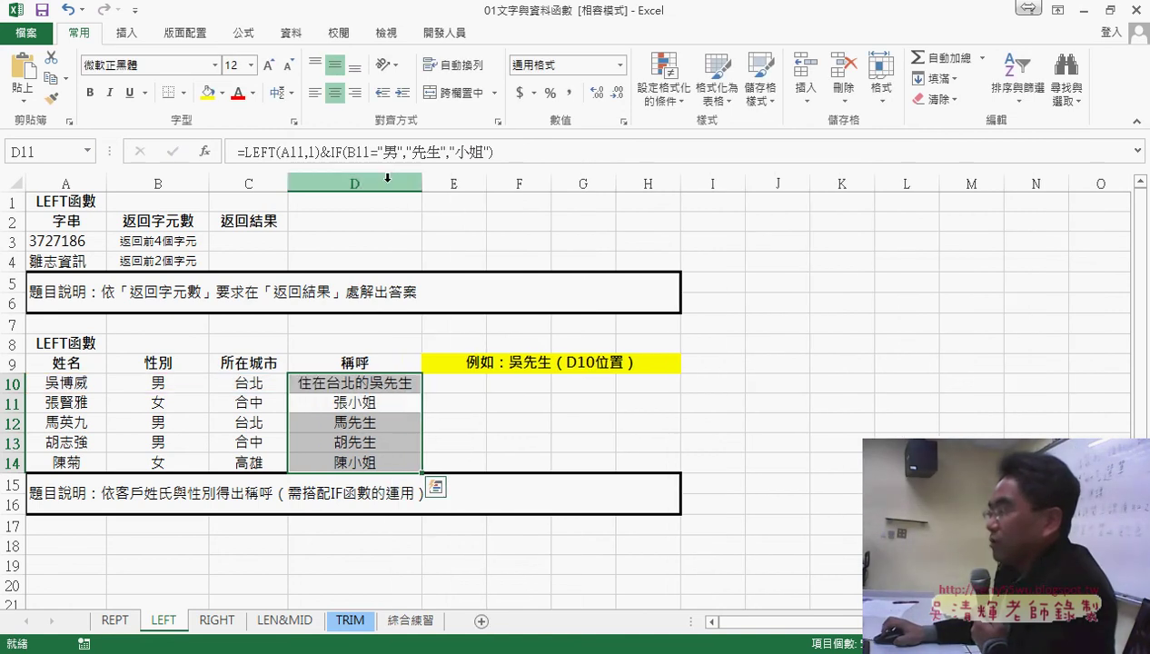
click(368, 381)
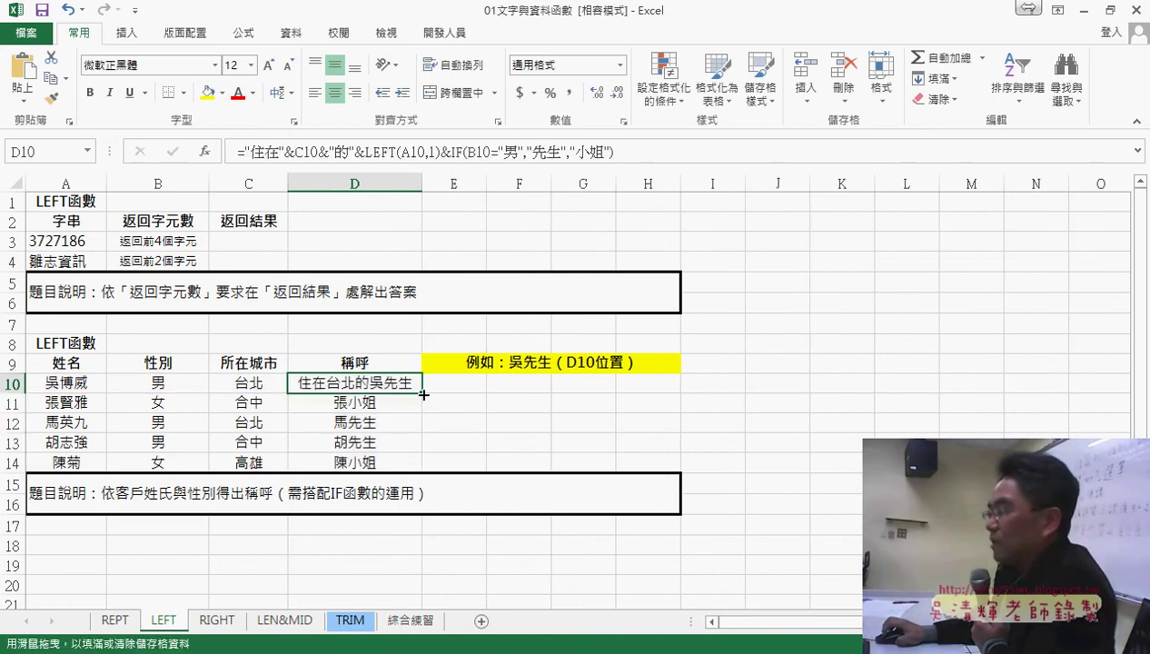
drag(423, 392, 423, 465)
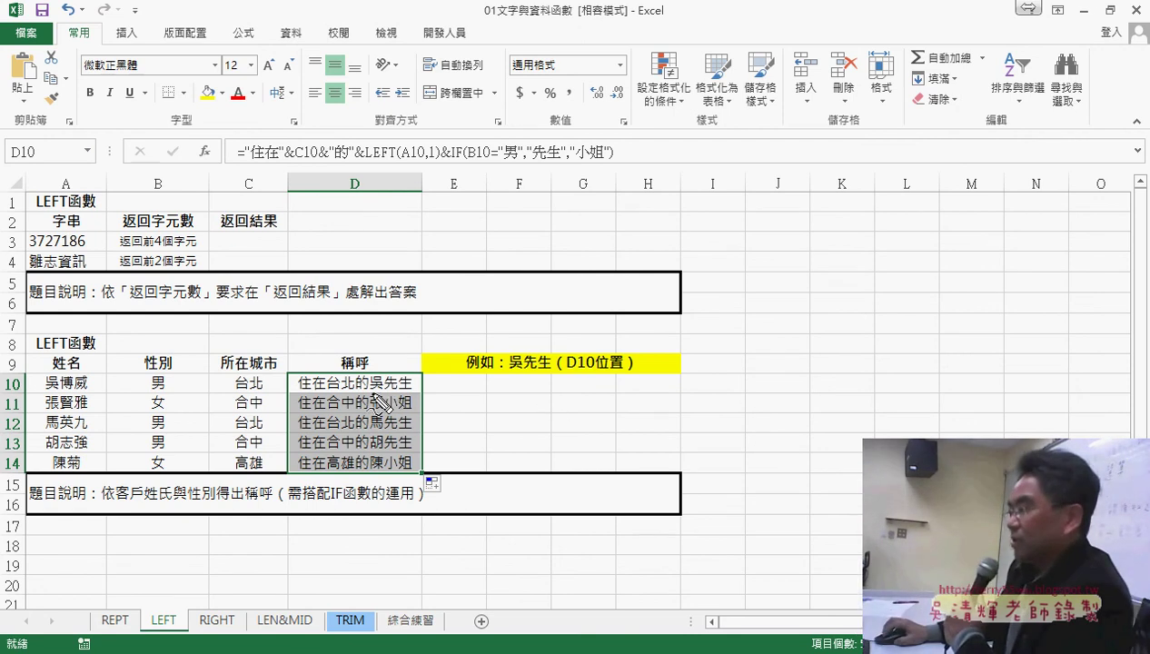
mouse_move(371, 393)
mouse_down()
mouse_move(413, 392)
mouse_move(367, 468)
mouse_up()
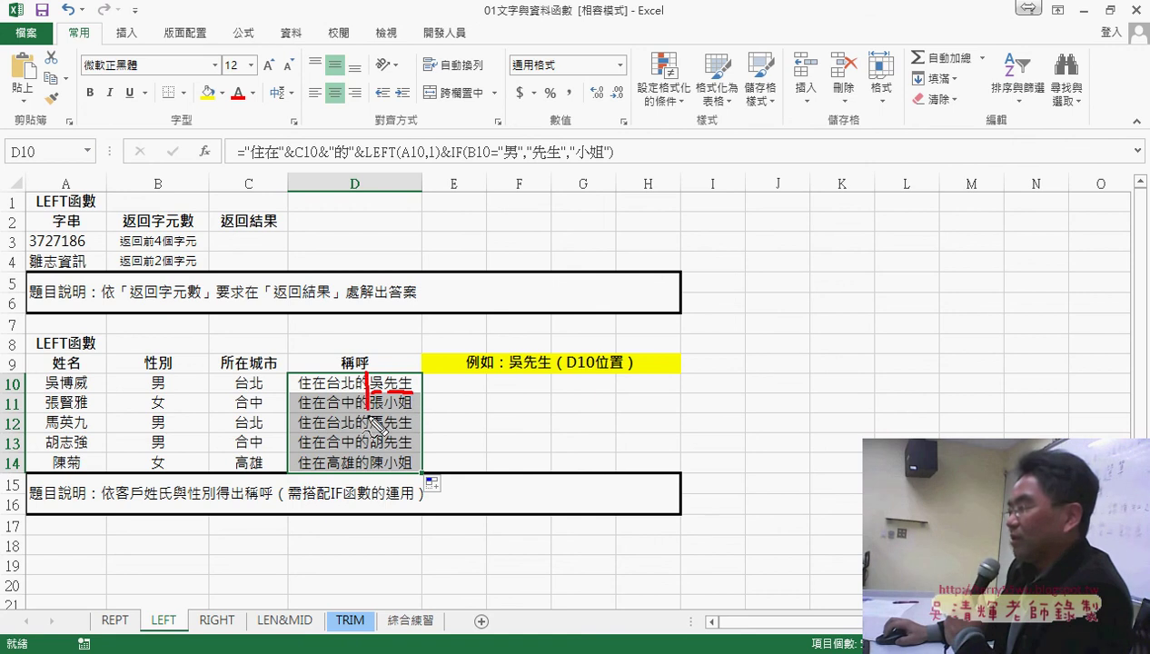